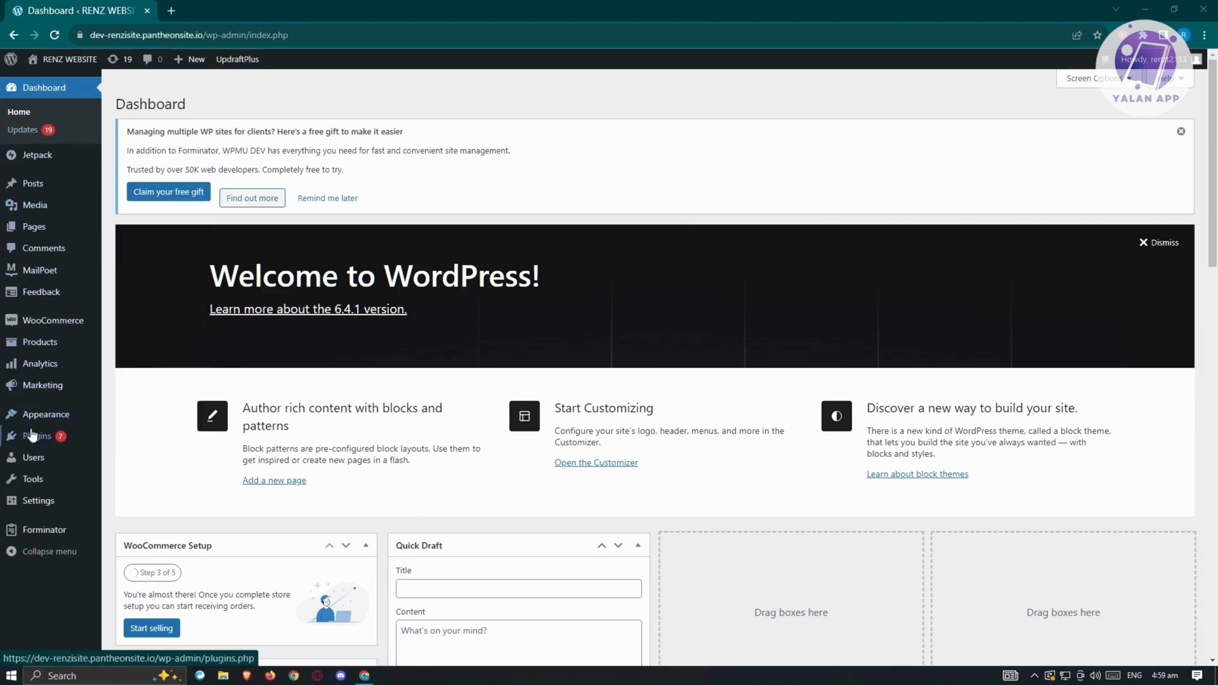
Search the WordPress plugin directory for forminator from the page for adding new plugins.
{"action": "mouse_move", "coordinate": [32, 439]}
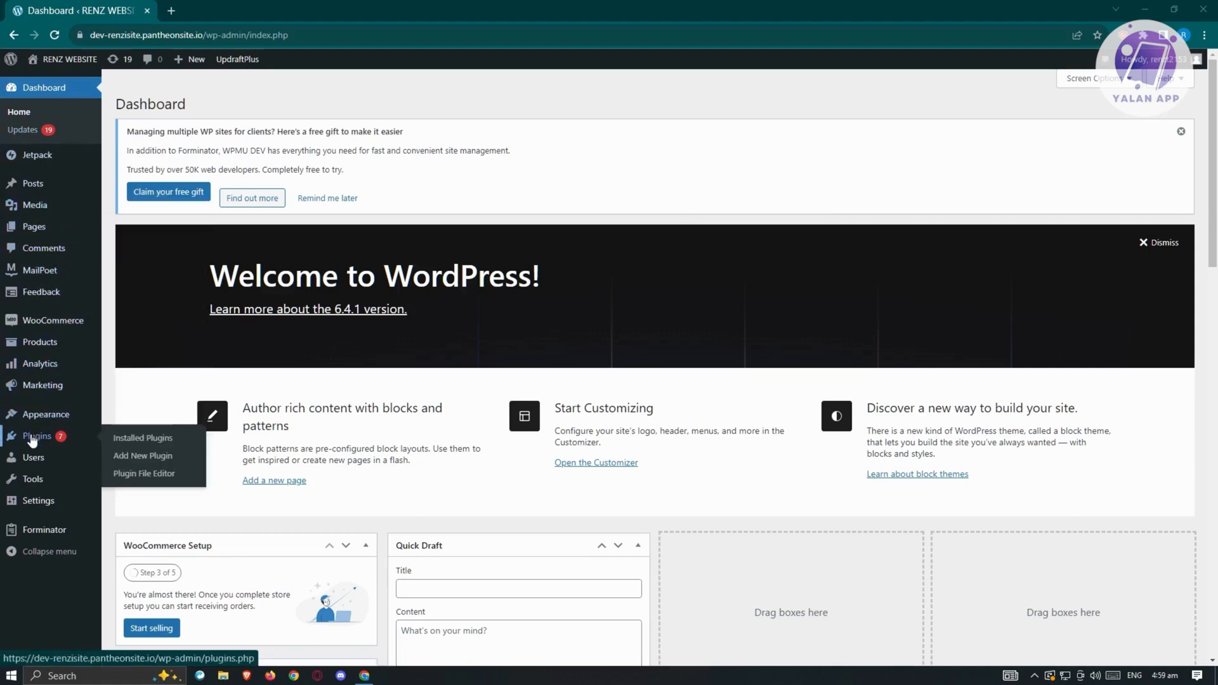
{"action": "left_click", "coordinate": [148, 463]}
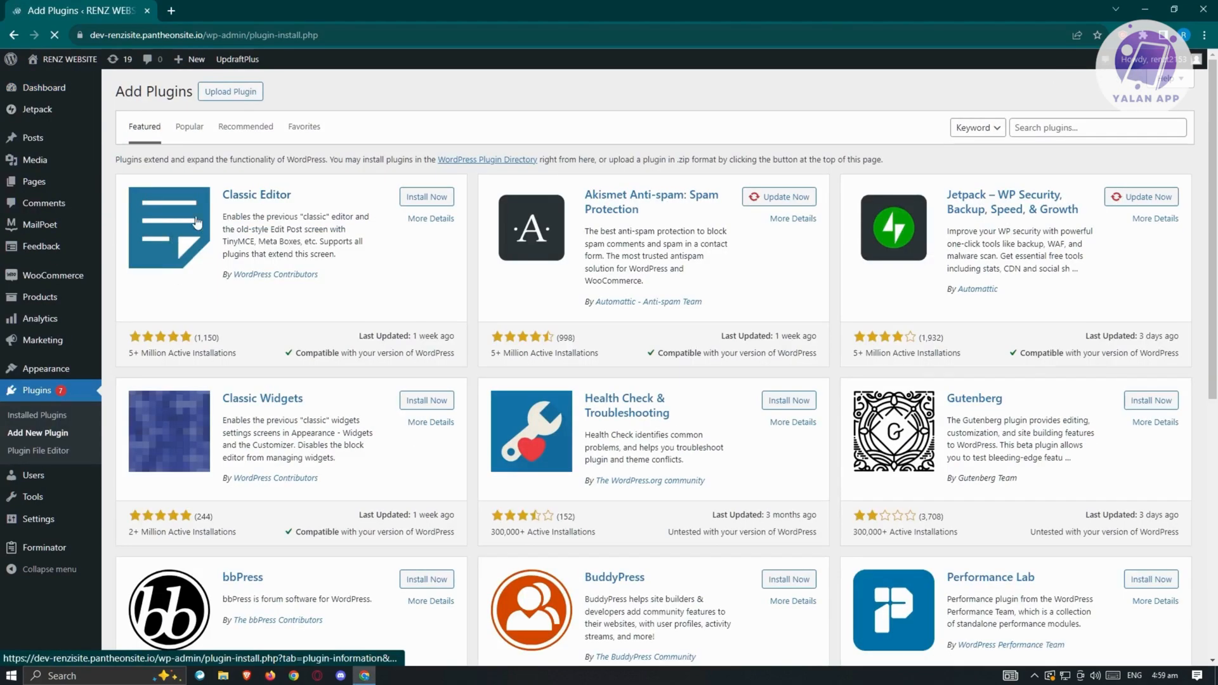
{"action": "left_click", "coordinate": [1075, 129]}
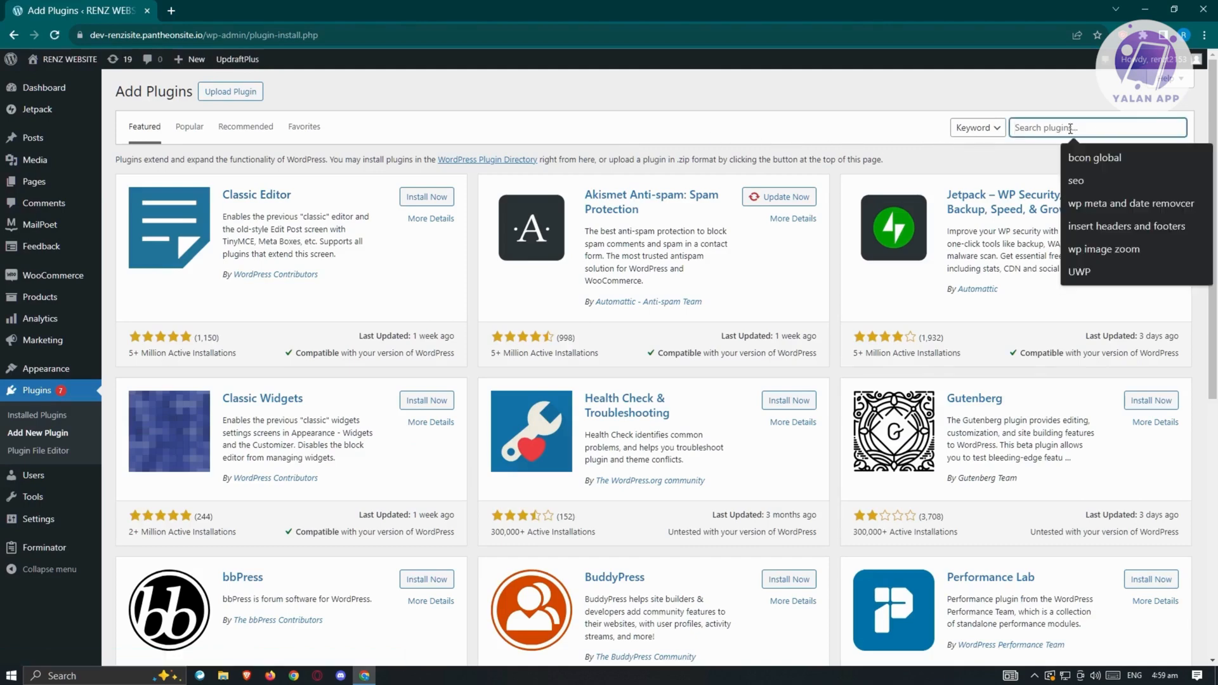
{"action": "type", "text": "for"}
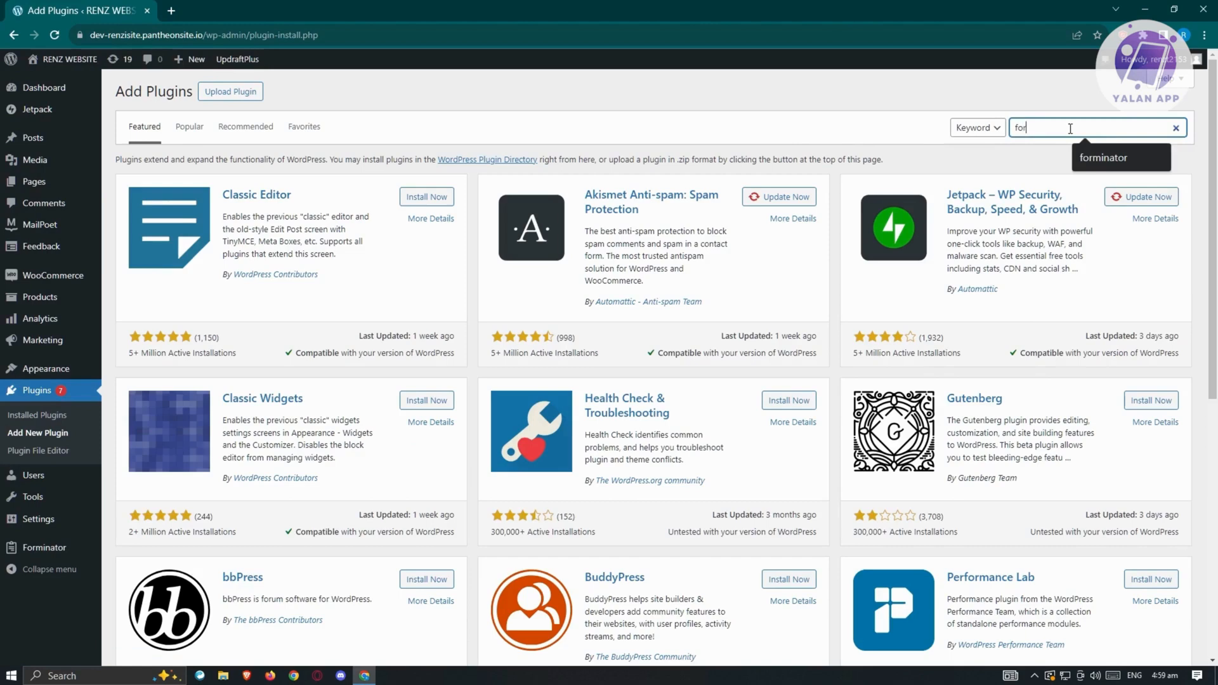
{"action": "type", "text": "minator"}
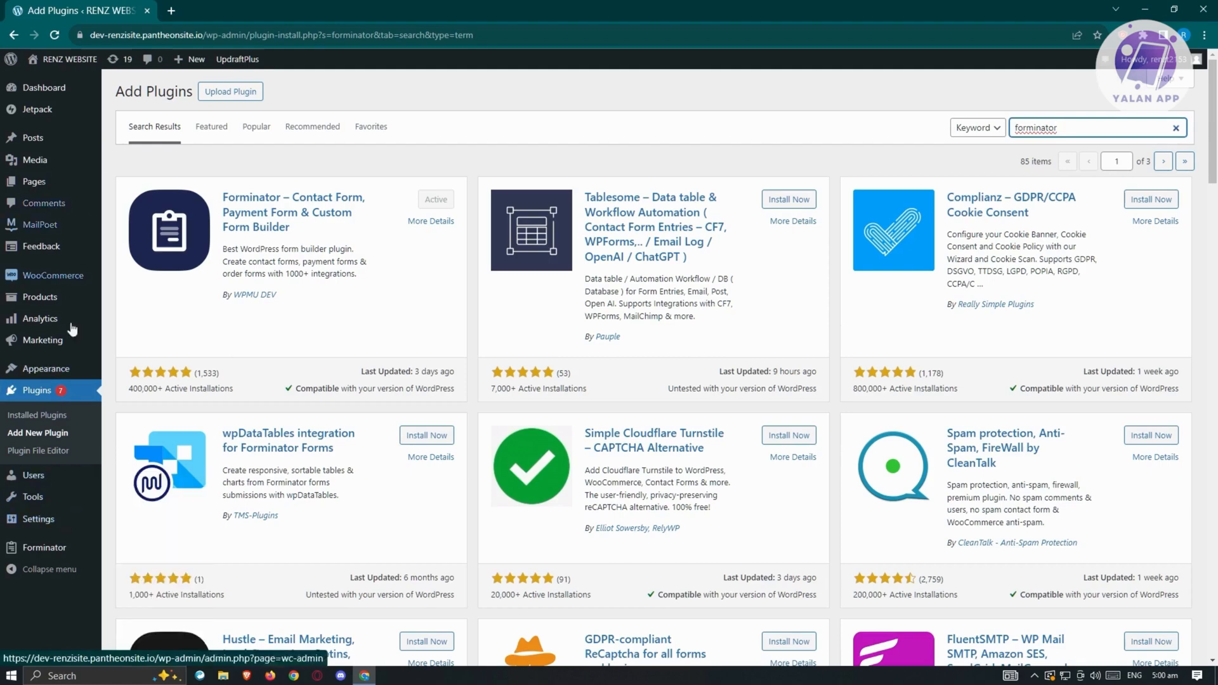
Open the Forms page of the Forminator plugin.
{"action": "mouse_move", "coordinate": [43, 558]}
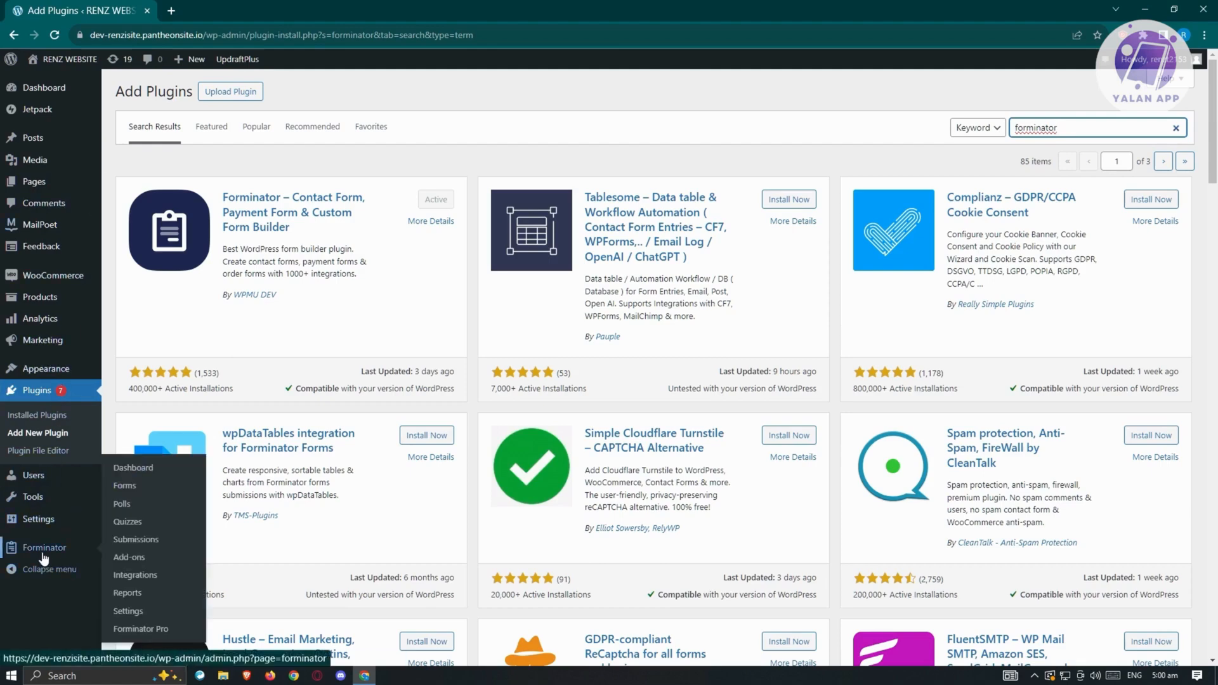
{"action": "left_click", "coordinate": [43, 558]}
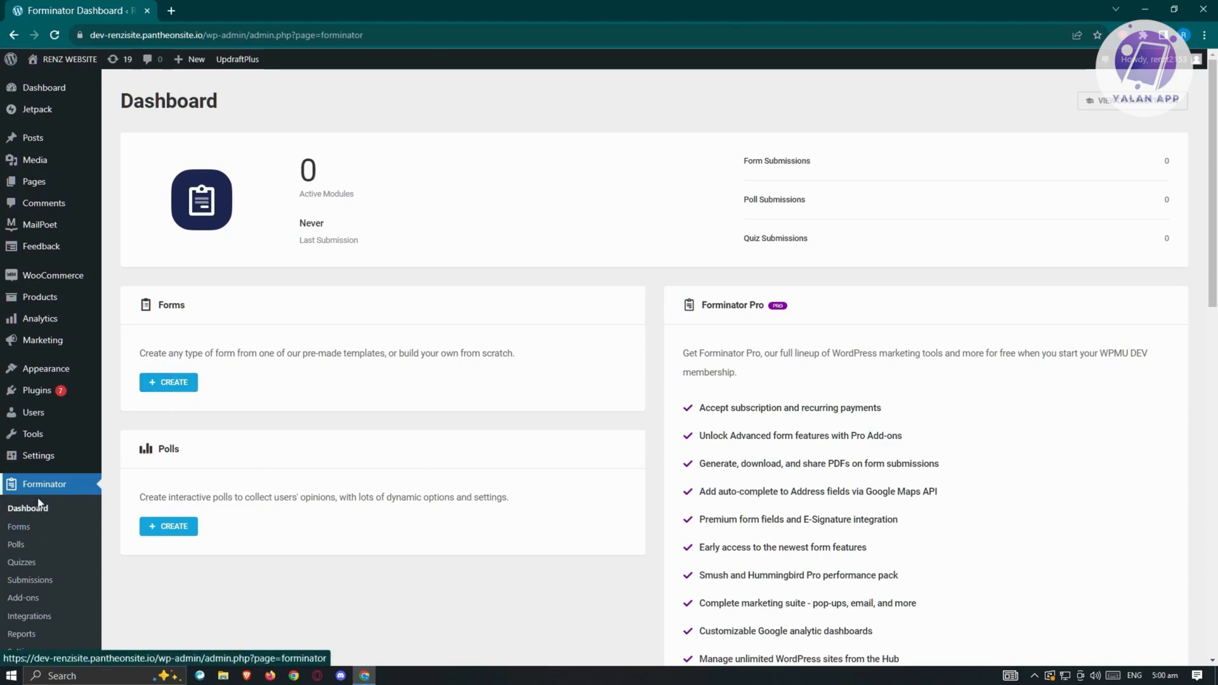
{"action": "scroll", "coordinate": [40, 510], "scroll_direction": "down", "scroll_amount": 3}
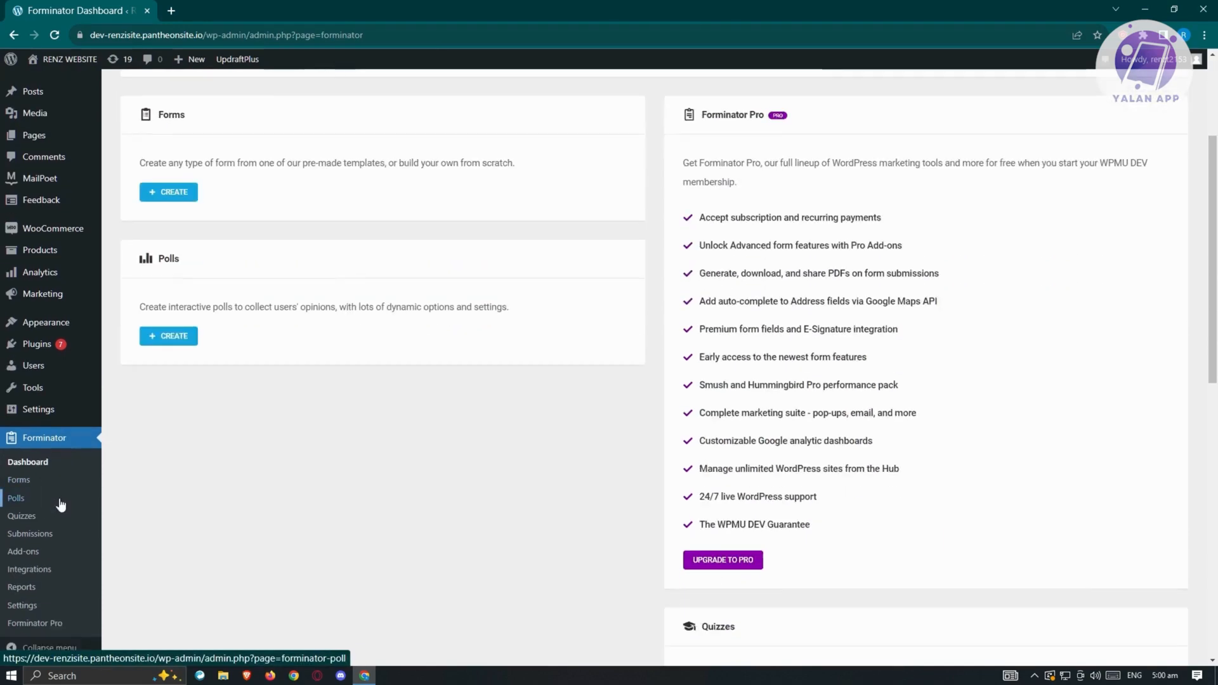
{"action": "left_click", "coordinate": [19, 484]}
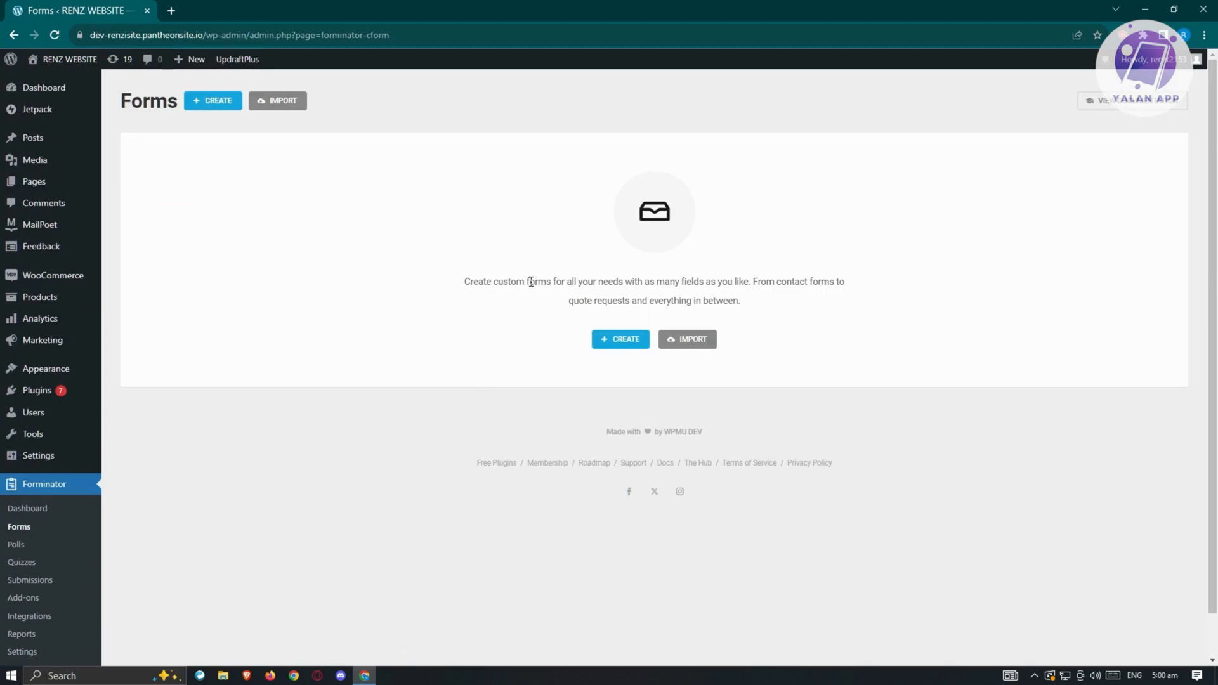
{"action": "left_click", "coordinate": [273, 111]}
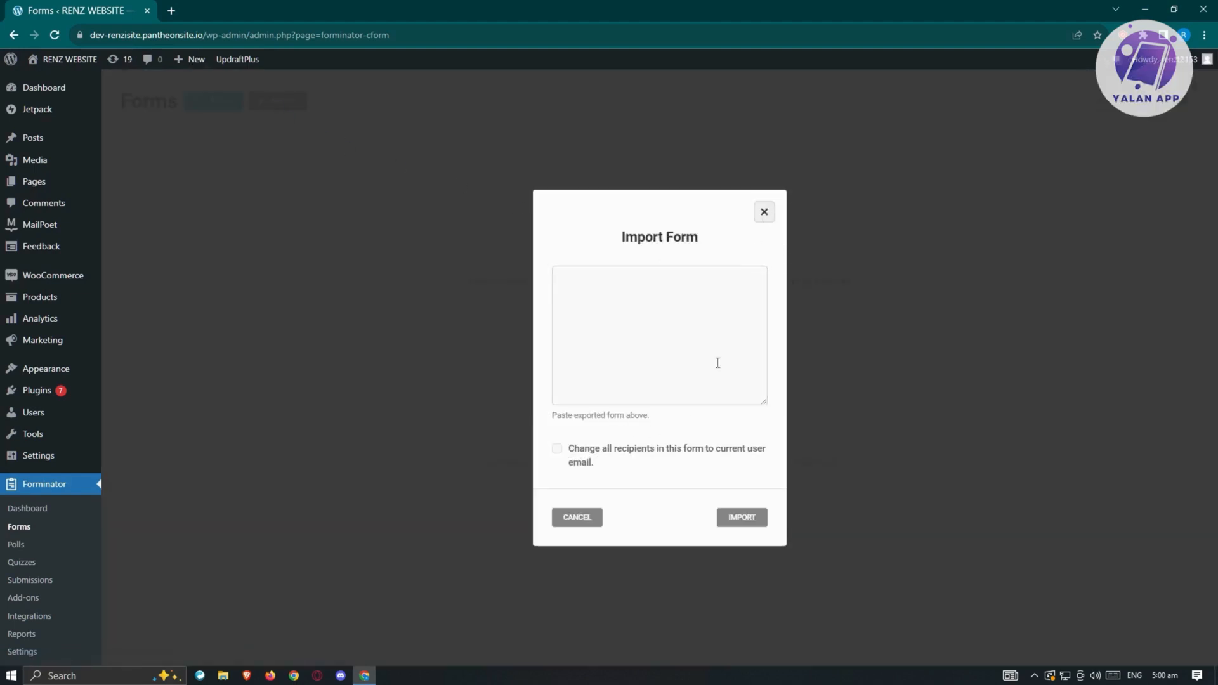
{"action": "left_click", "coordinate": [704, 293]}
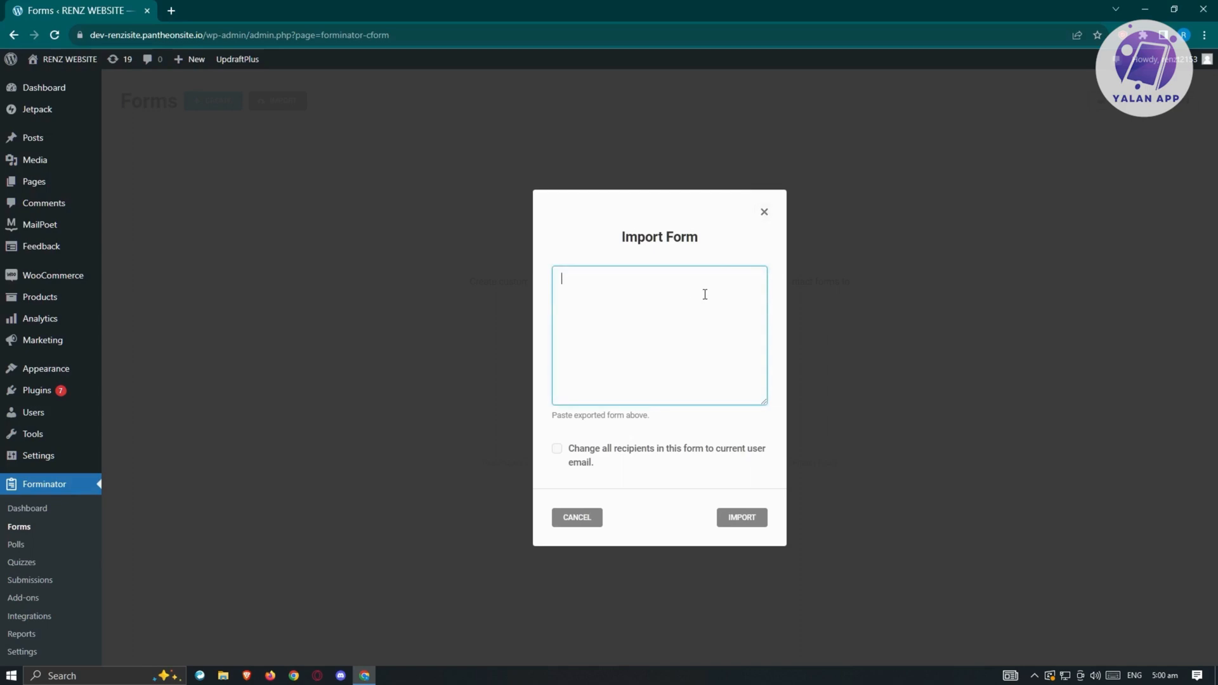
{"action": "left_click", "coordinate": [765, 214]}
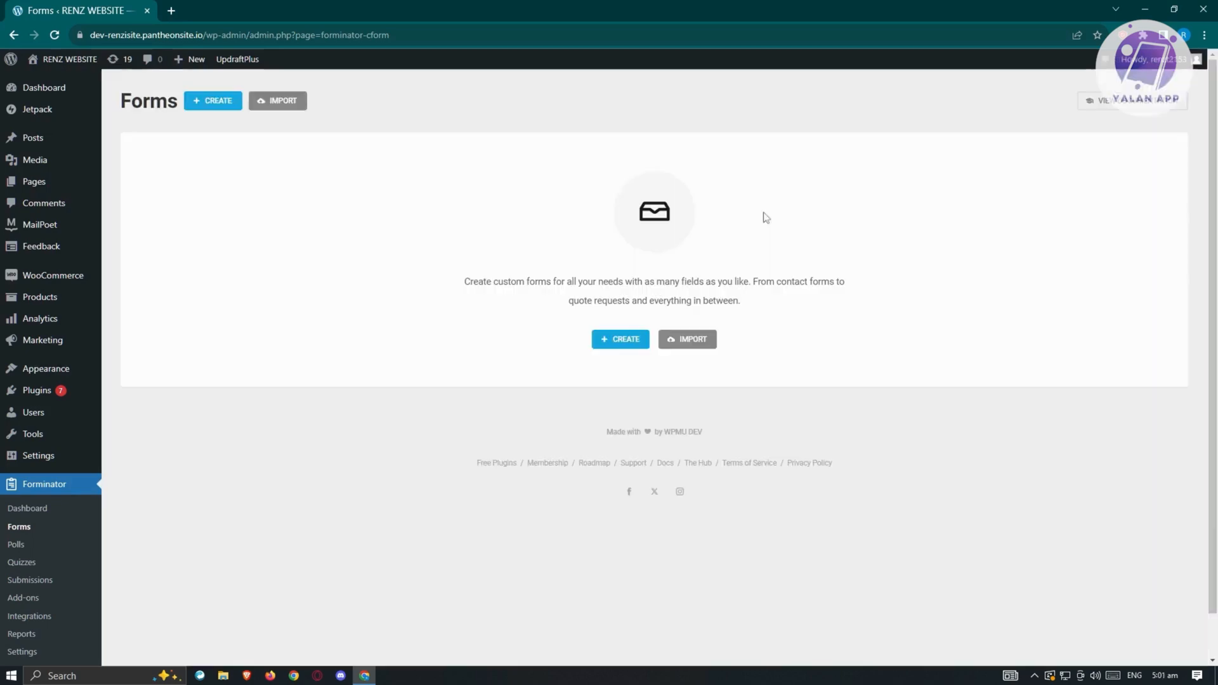
Create a new form from the Registration template, keeping the name User Registration.
{"action": "left_click", "coordinate": [617, 343]}
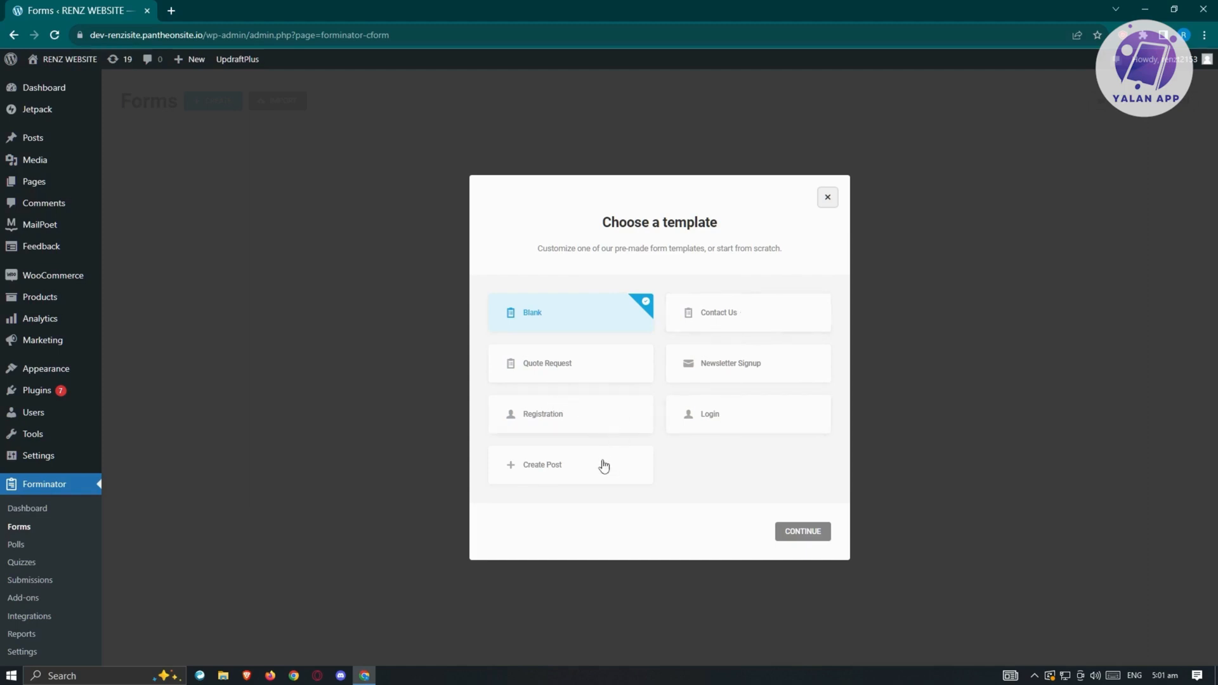
{"action": "left_click", "coordinate": [594, 424]}
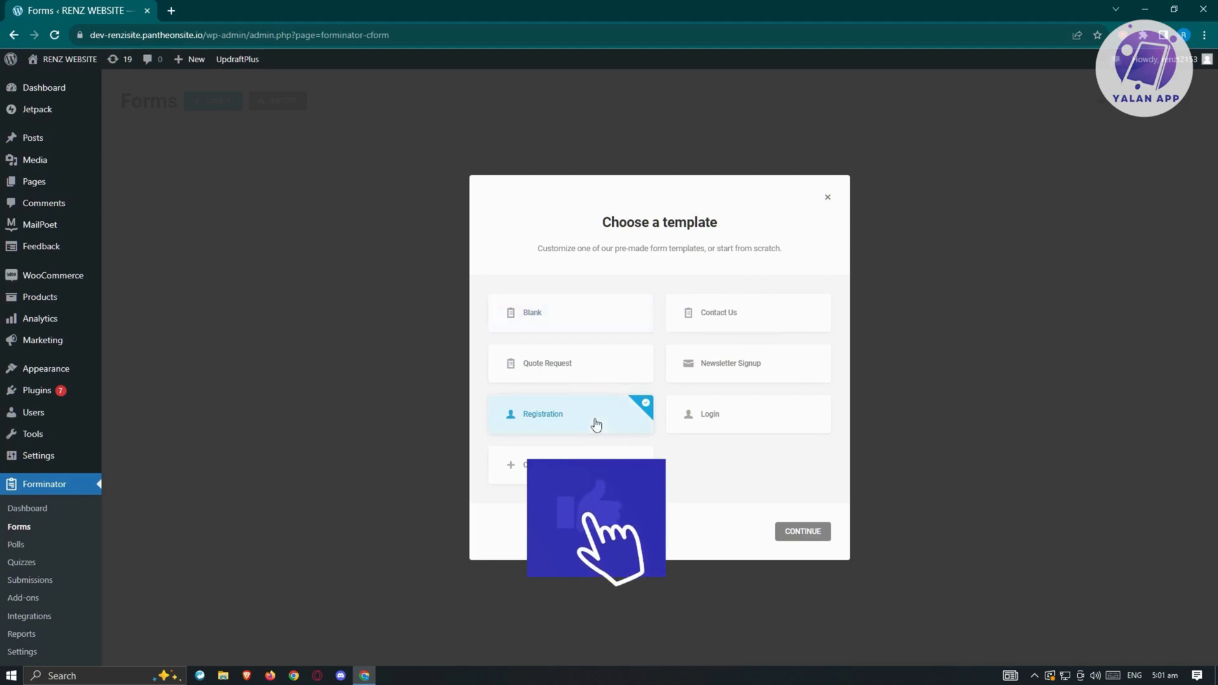
{"action": "left_click", "coordinate": [803, 531]}
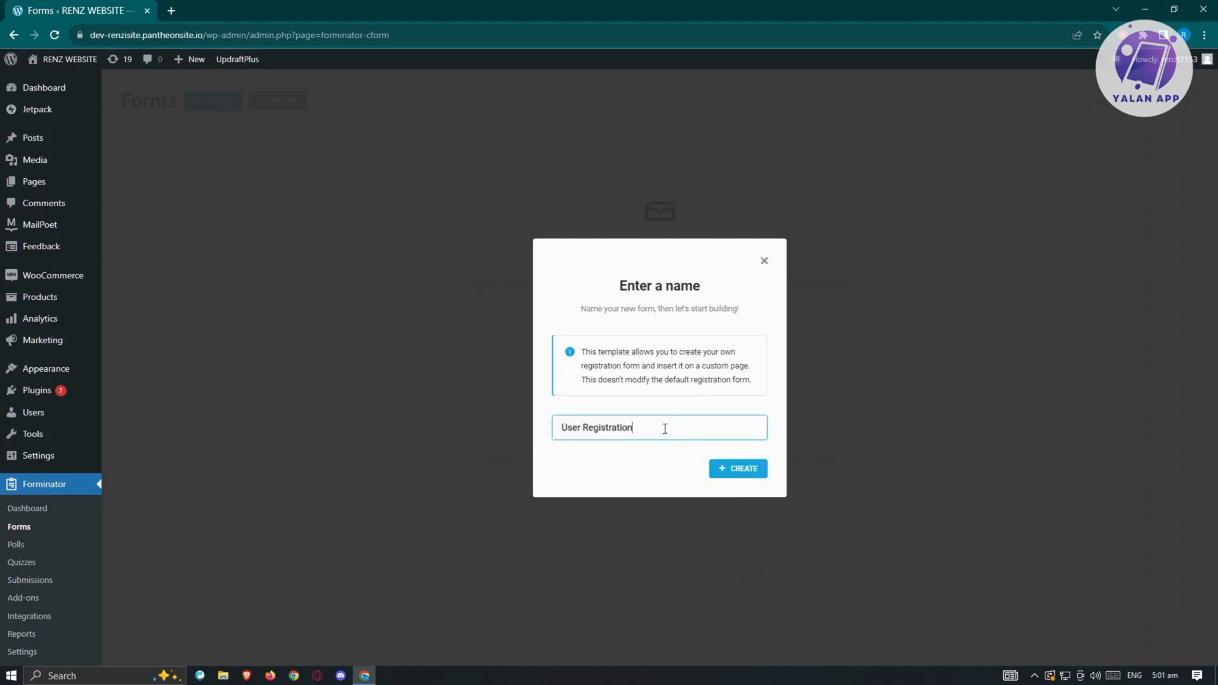
{"action": "left_click_drag", "start_coordinate": [637, 430], "coordinate": [519, 425]}
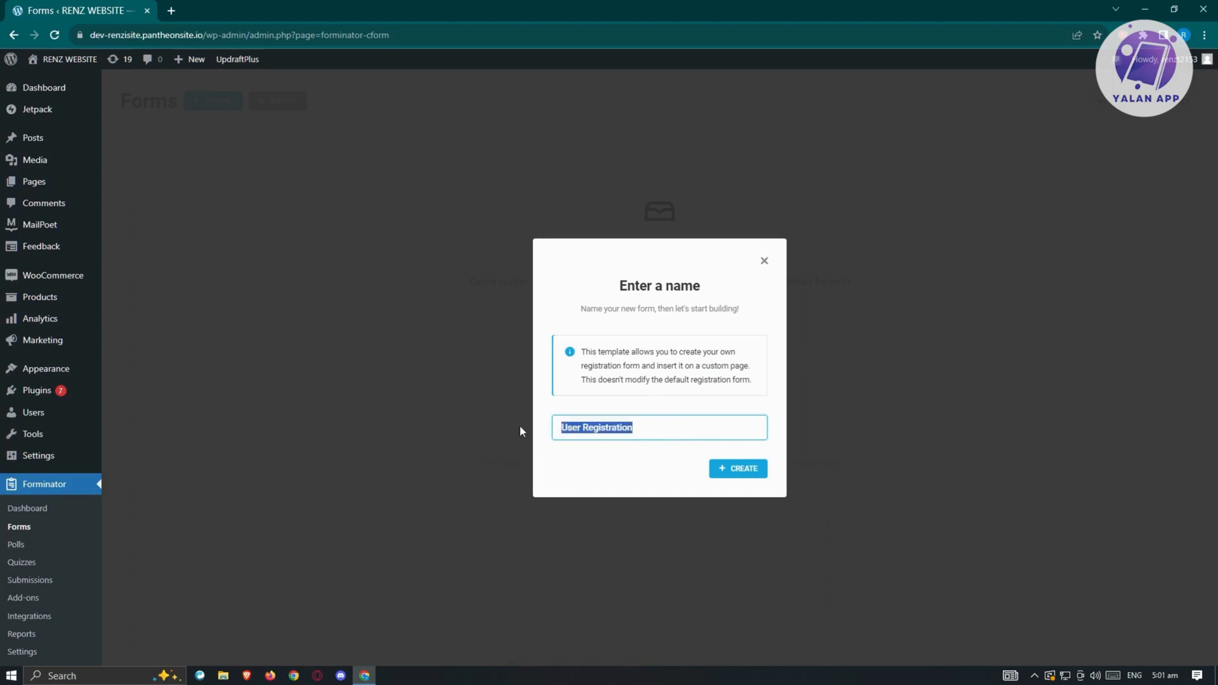
{"action": "left_click", "coordinate": [666, 434]}
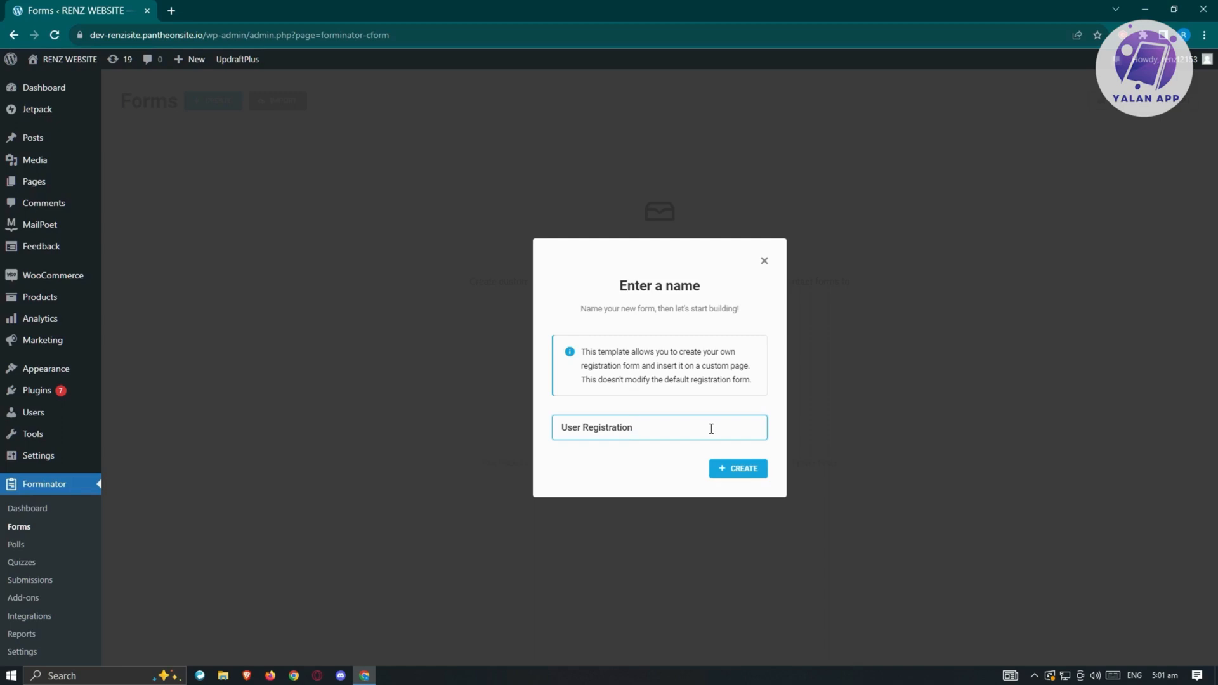
{"action": "left_click", "coordinate": [746, 469]}
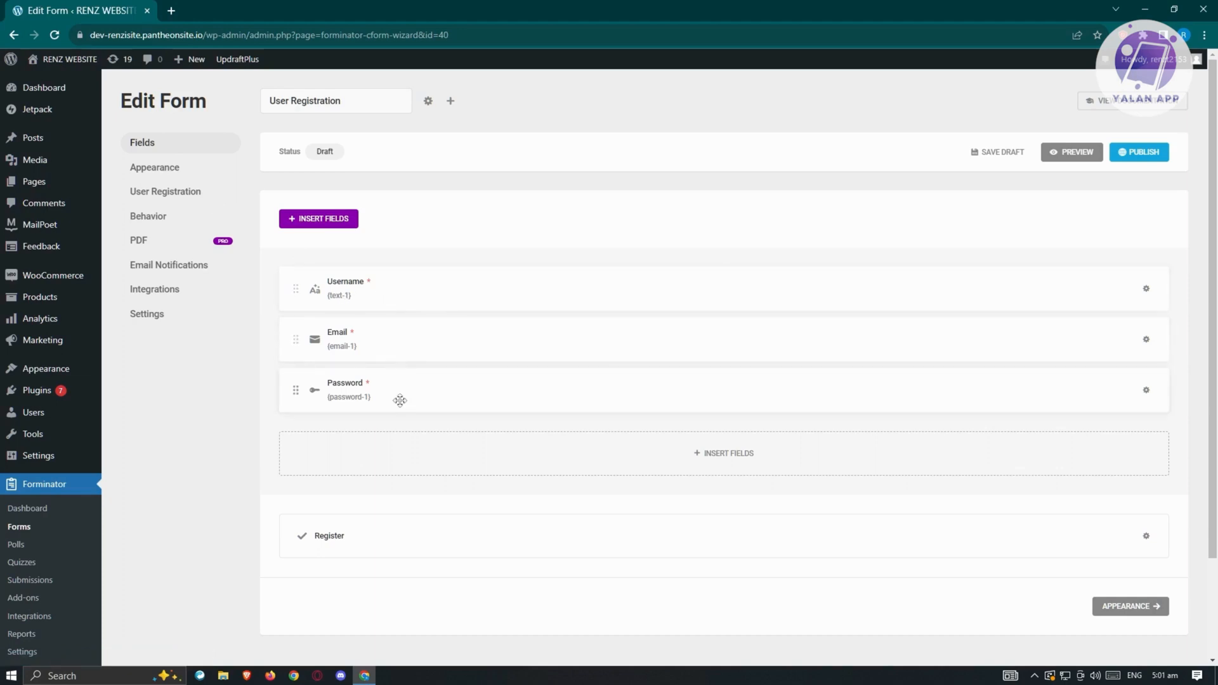
Insert a Datepicker field into the User Registration form.
{"action": "left_click", "coordinate": [738, 463]}
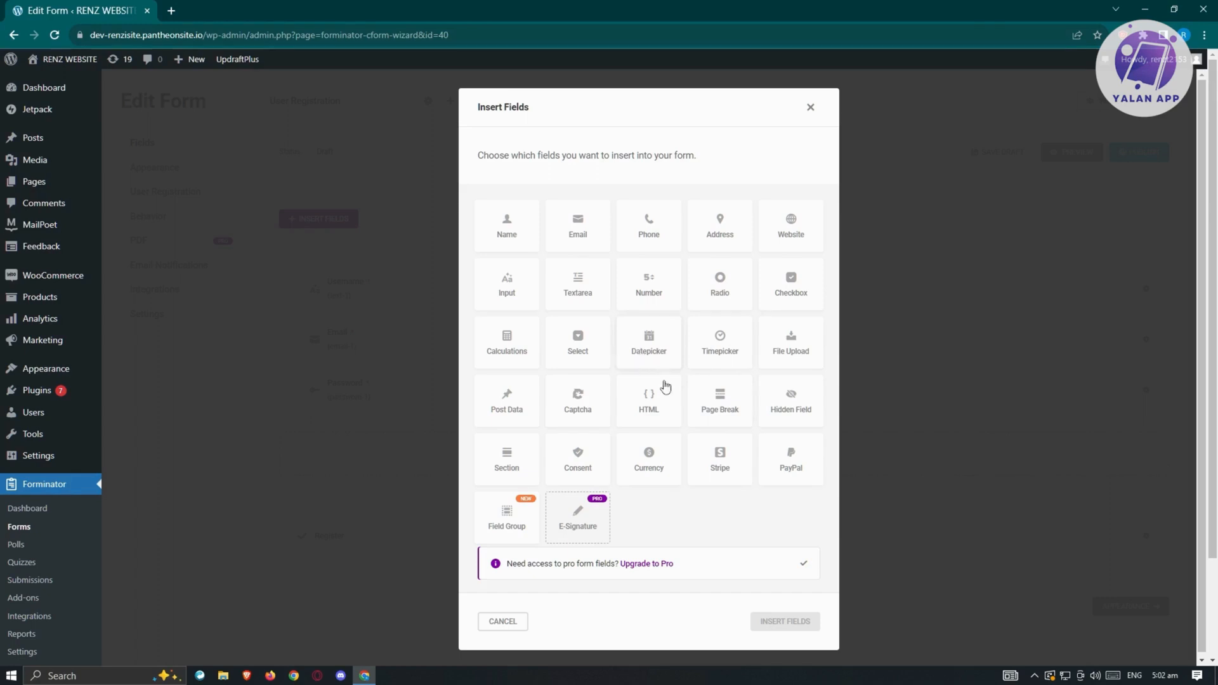
{"action": "left_click", "coordinate": [653, 347]}
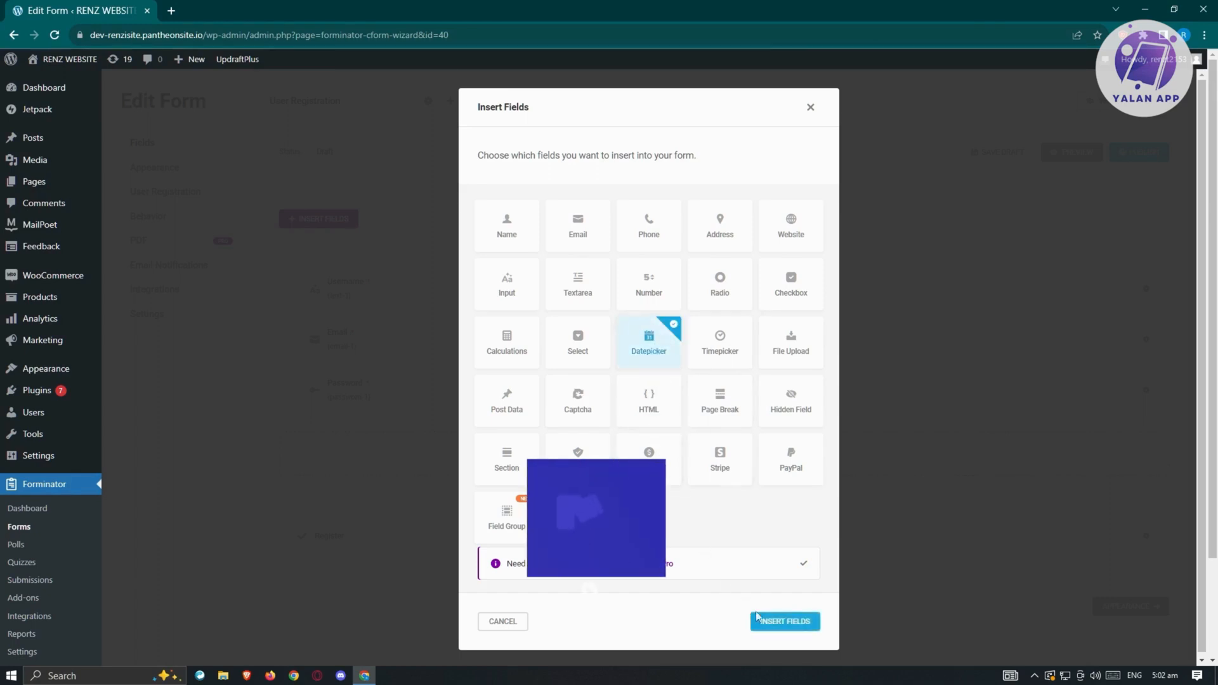
{"action": "left_click", "coordinate": [787, 623]}
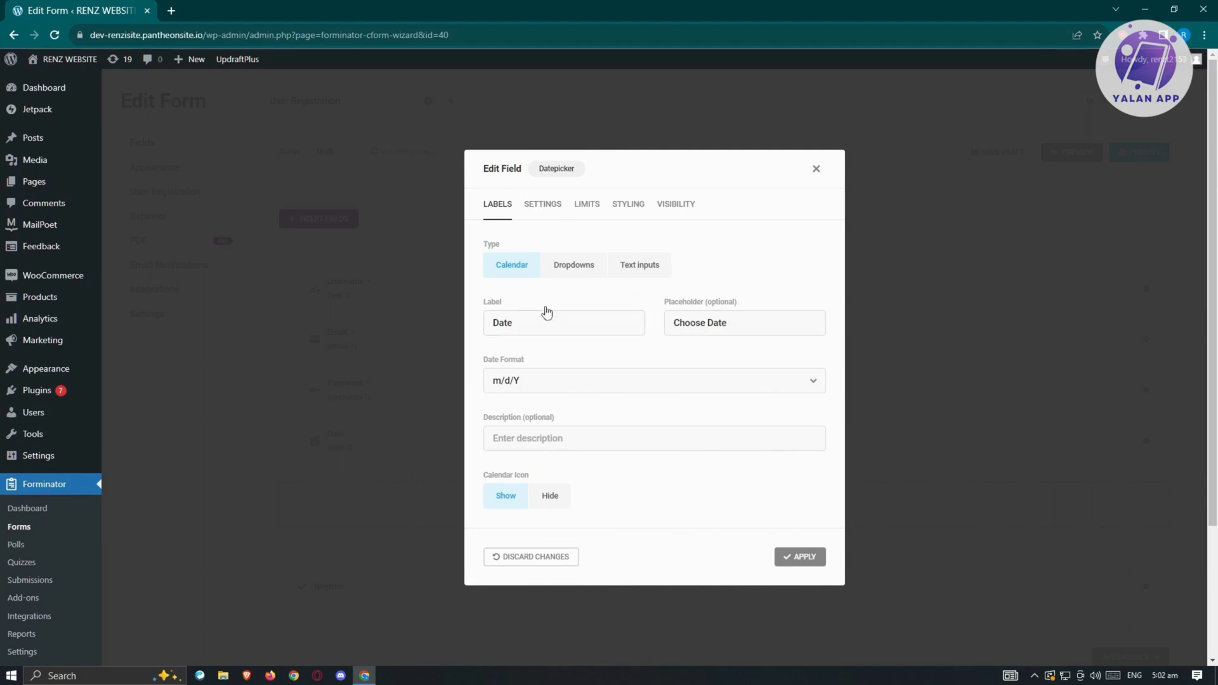
Review the Datepicker field's label, placeholder and available date formats without changing them.
{"action": "left_click", "coordinate": [526, 322]}
{"action": "left_click_drag", "start_coordinate": [533, 324], "coordinate": [491, 324]}
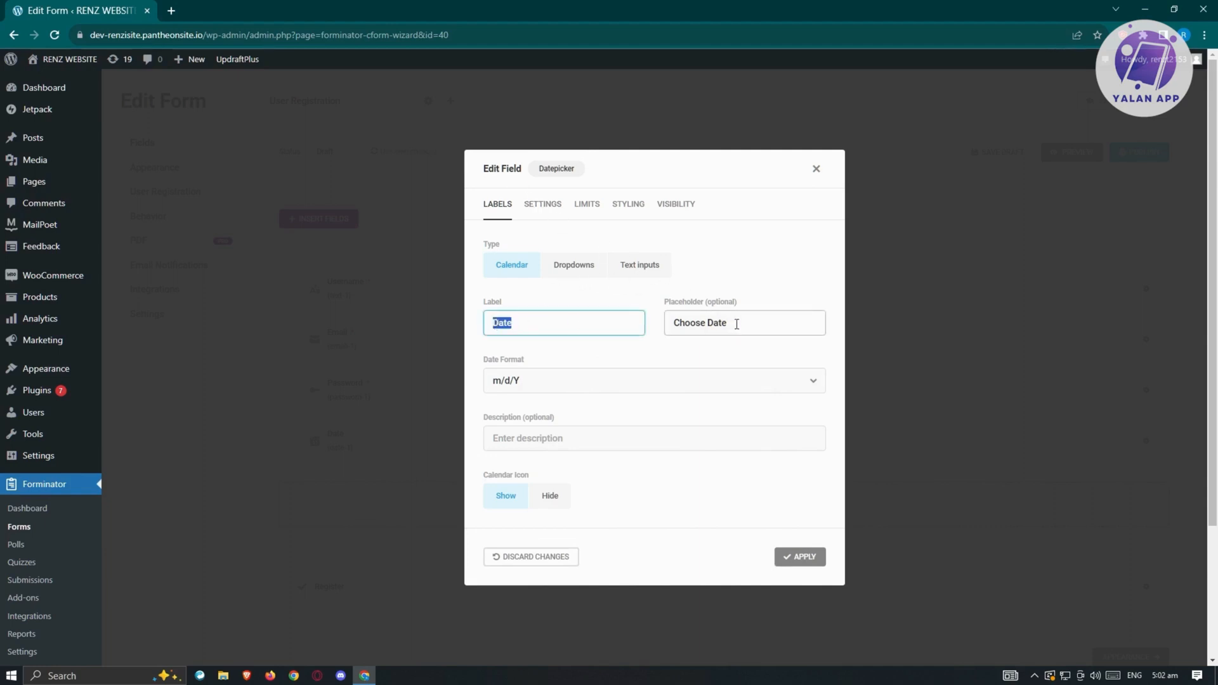
{"action": "left_click_drag", "start_coordinate": [737, 324], "coordinate": [668, 319]}
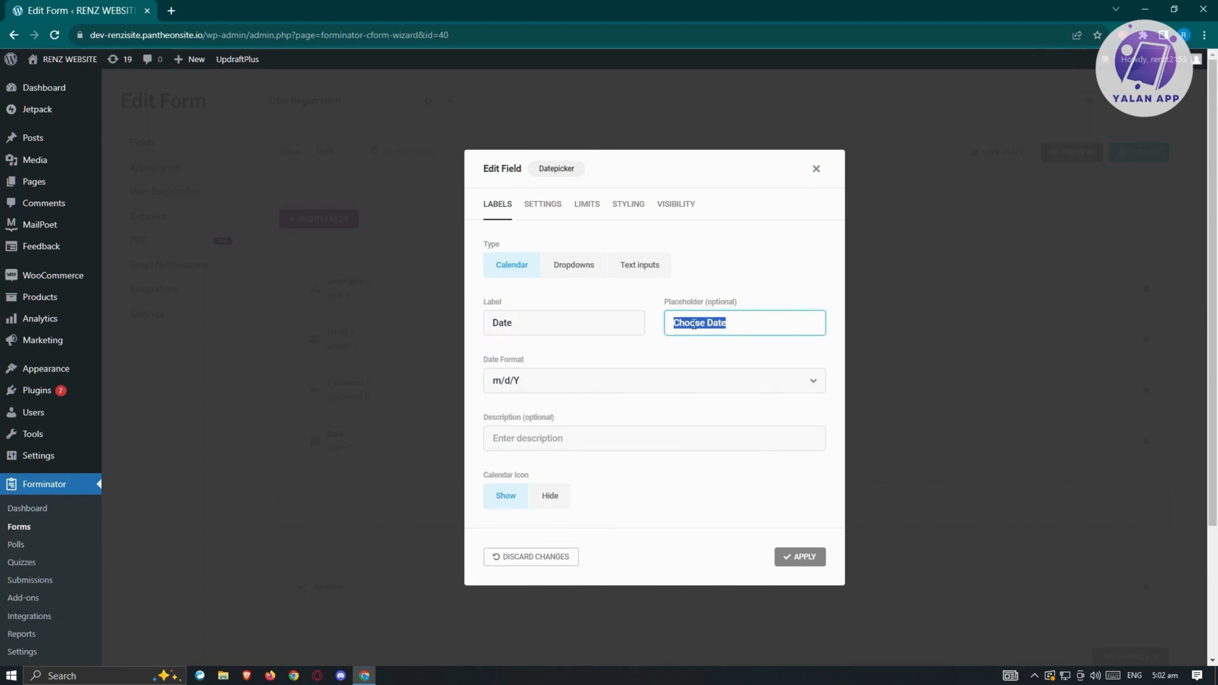
{"action": "left_click", "coordinate": [693, 323]}
{"action": "left_click_drag", "start_coordinate": [763, 324], "coordinate": [645, 319]}
{"action": "left_click", "coordinate": [811, 388]}
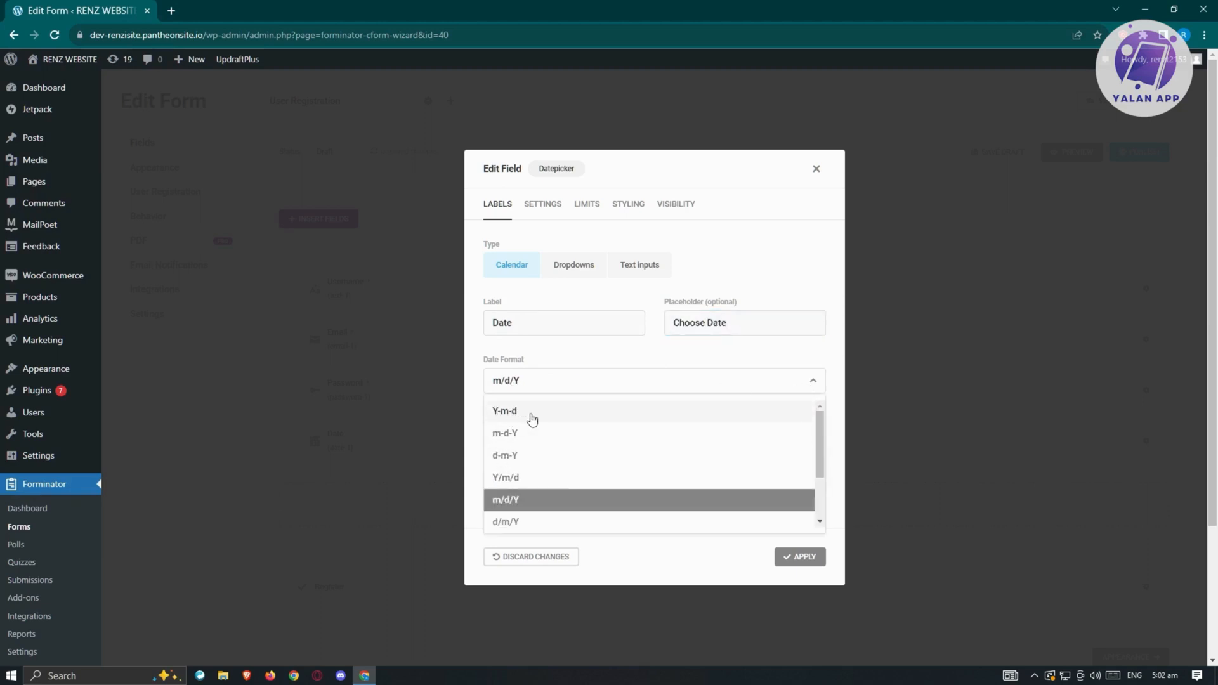
{"action": "left_click", "coordinate": [619, 379]}
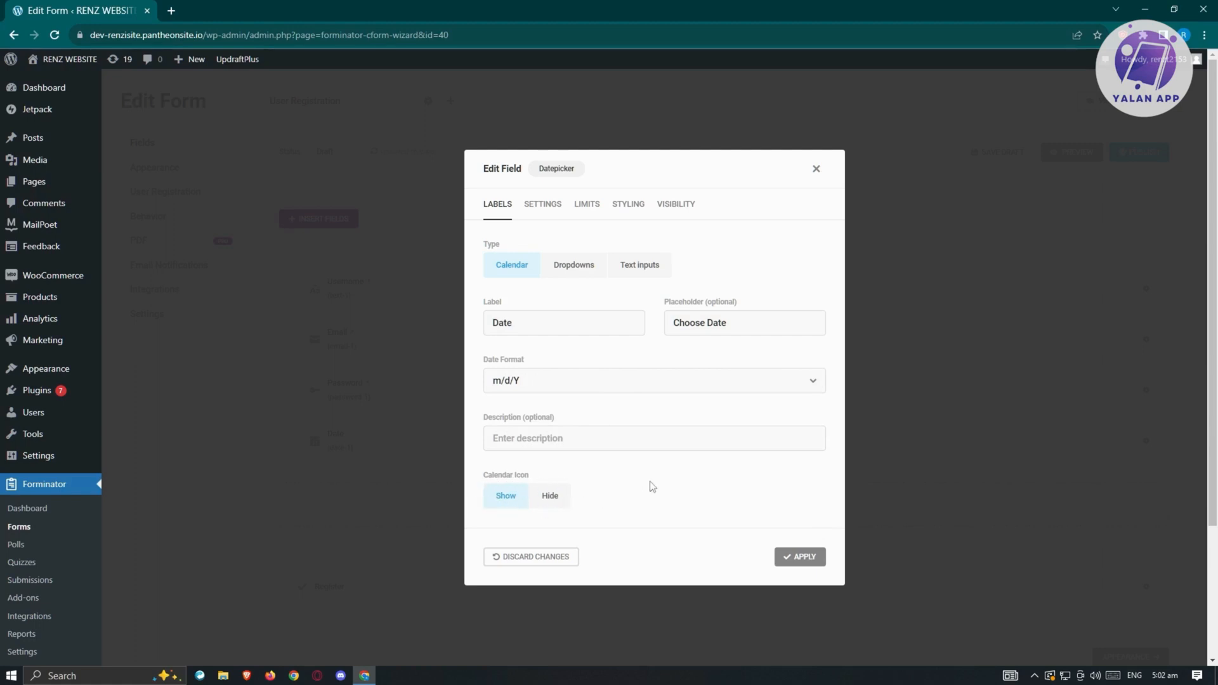
Make the Datepicker field required with the error message "this is required".
{"action": "left_click", "coordinate": [549, 204]}
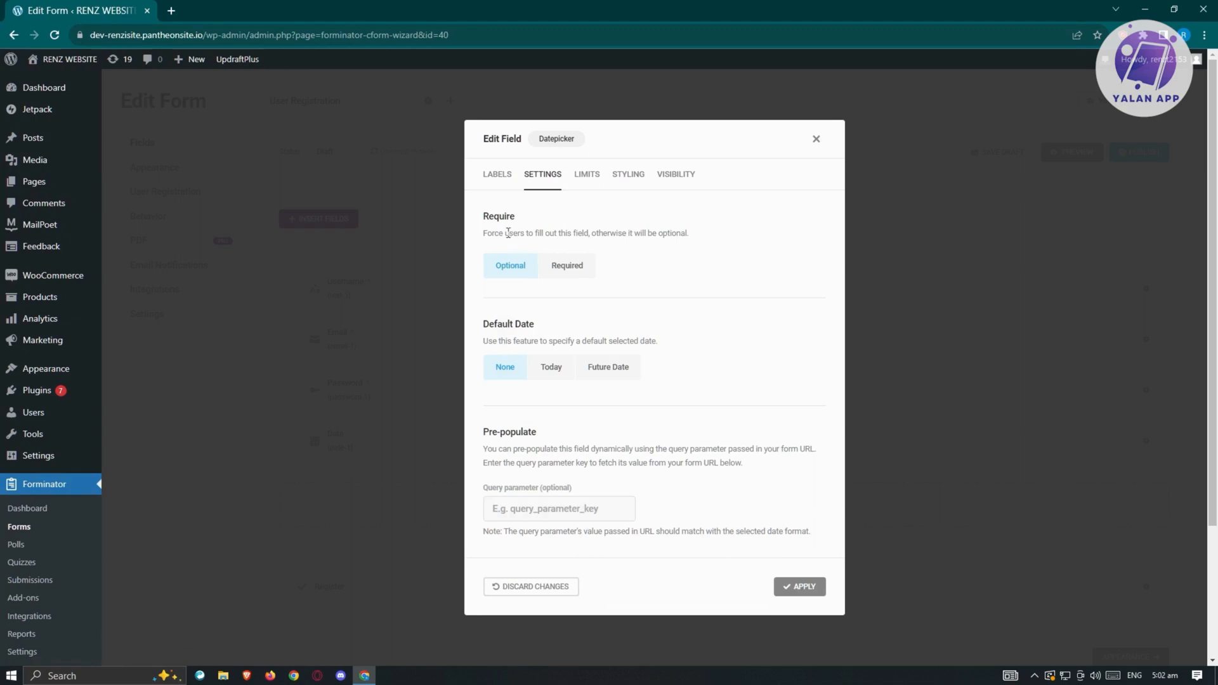
{"action": "left_click", "coordinate": [567, 265]}
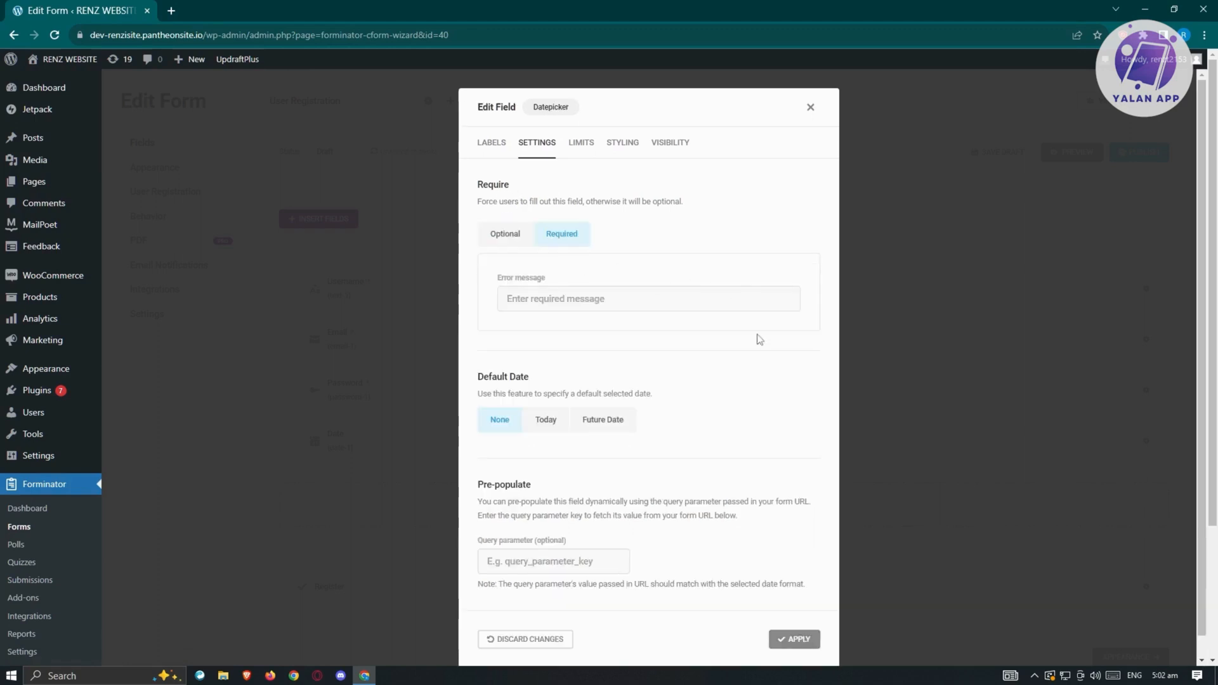
{"action": "left_click", "coordinate": [634, 299]}
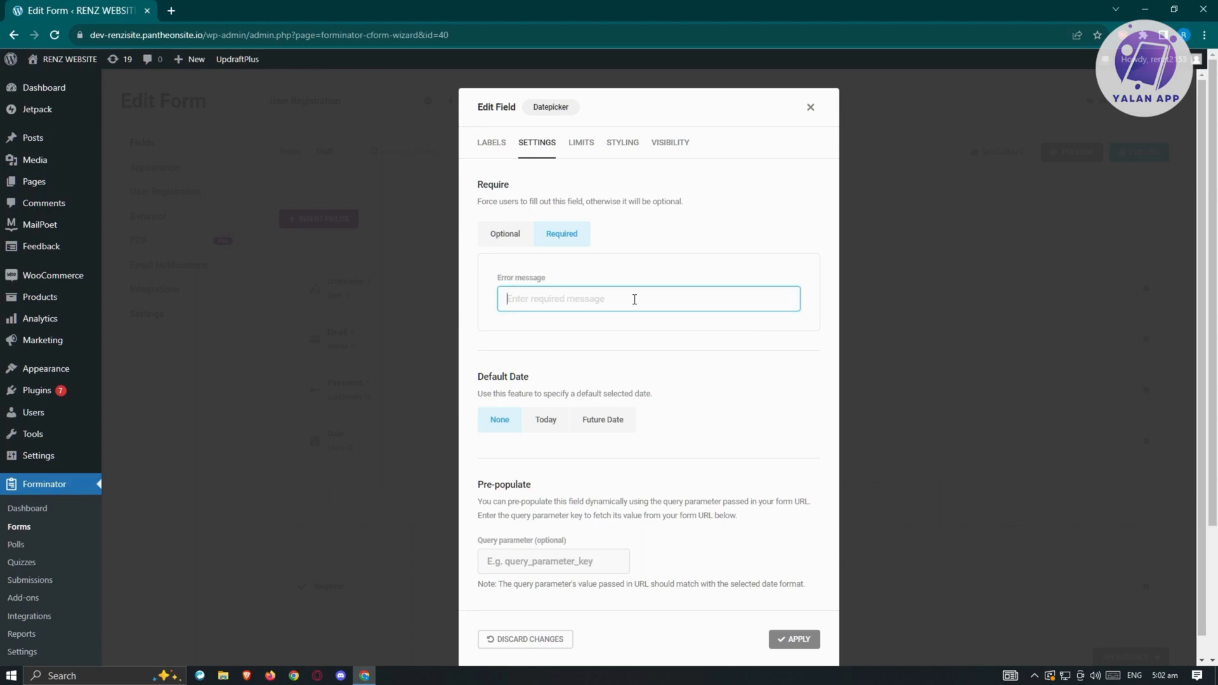
{"action": "type", "text": "this is required"}
{"action": "scroll", "coordinate": [730, 368], "scroll_direction": "down", "scroll_amount": 1}
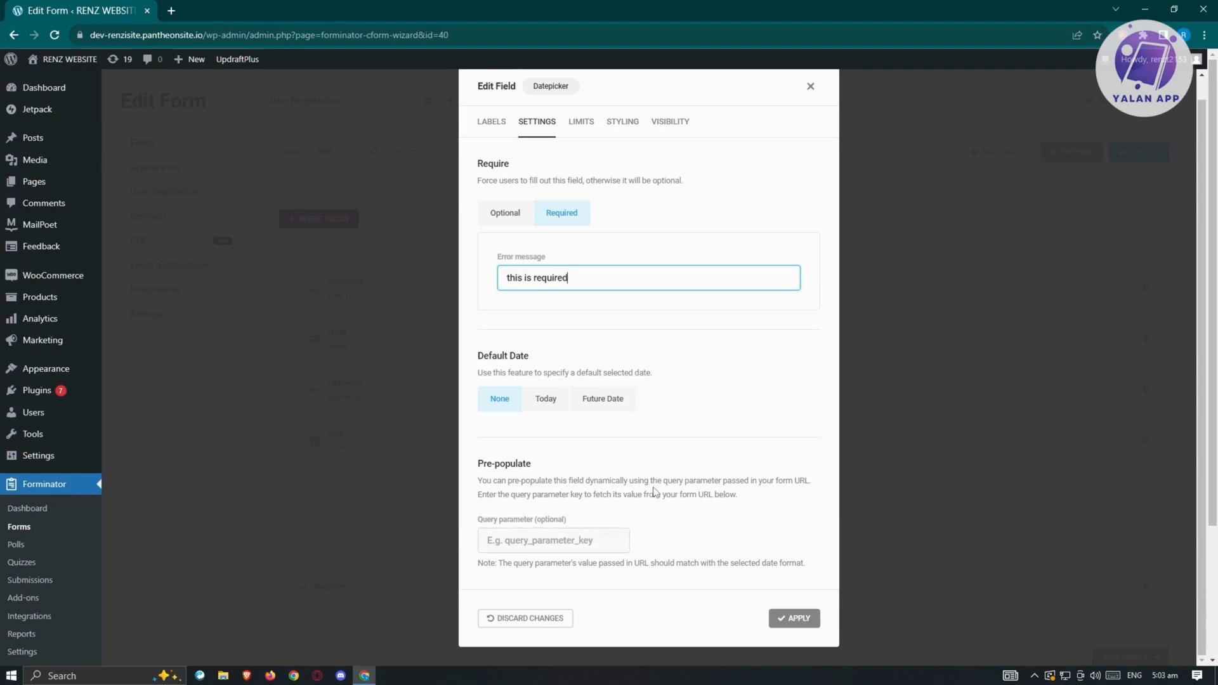
Examine the Datepicker field's date limits, day-of-week restriction, additional CSS classes and visibility rules, leaving all days available.
{"action": "left_click", "coordinate": [581, 142]}
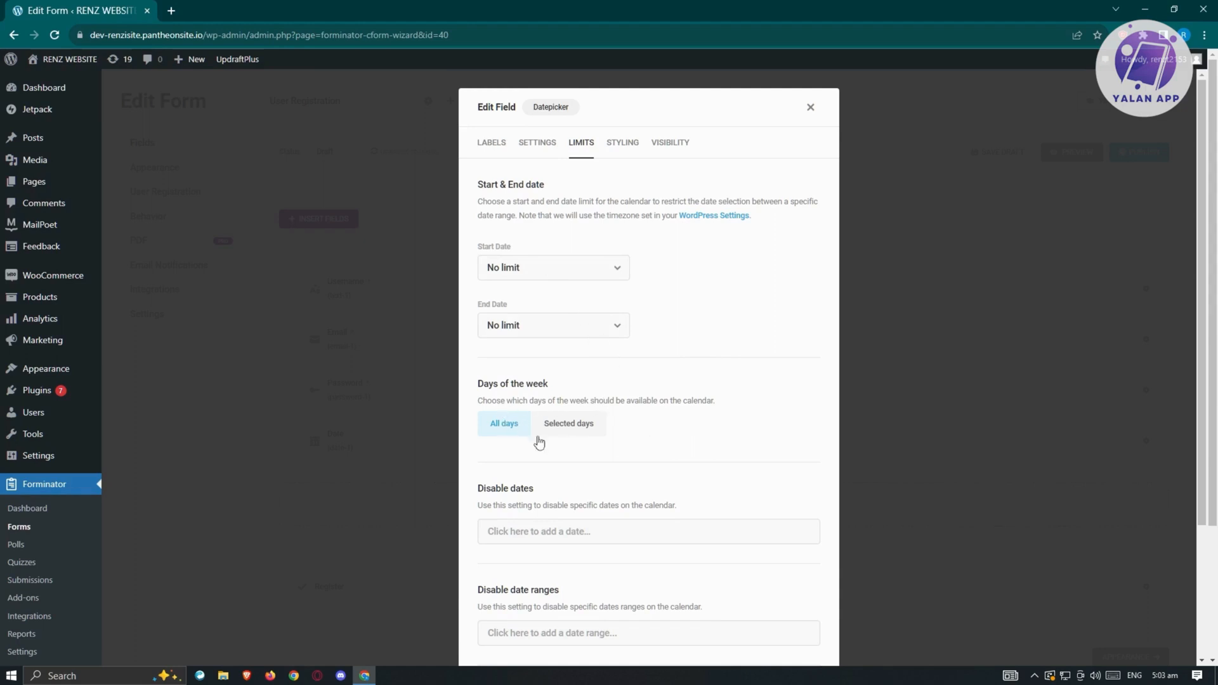
{"action": "scroll", "coordinate": [682, 451], "scroll_direction": "down", "scroll_amount": 2}
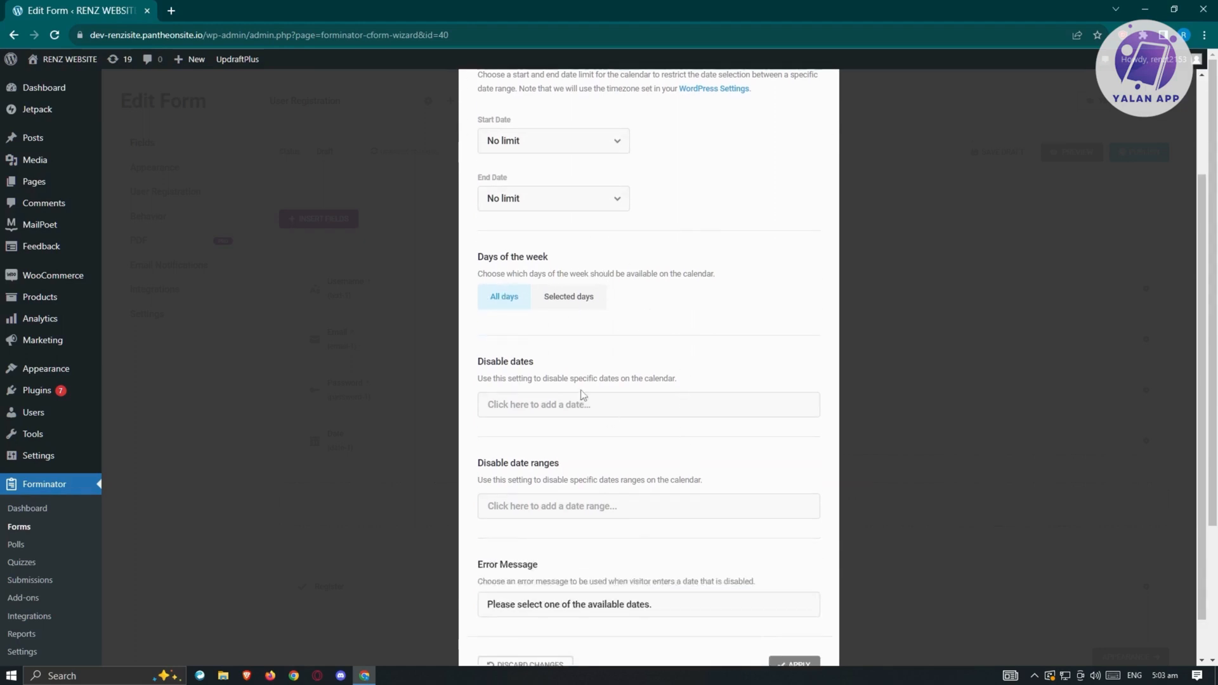
{"action": "left_click", "coordinate": [584, 305]}
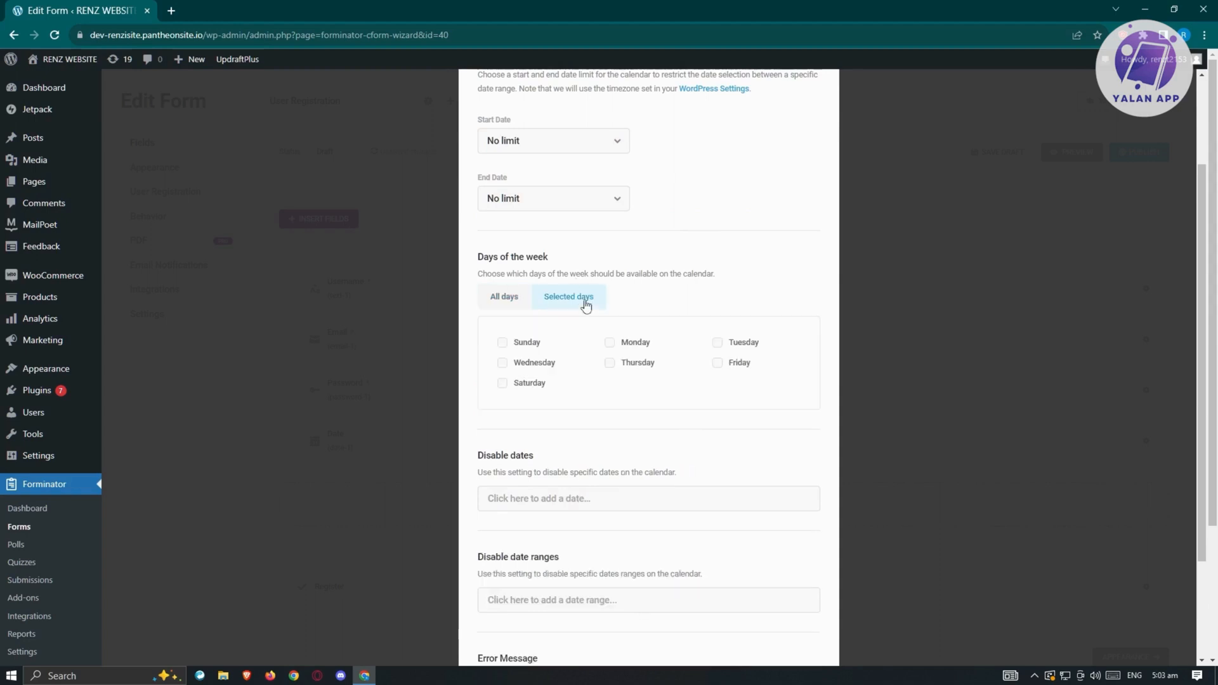
{"action": "left_click", "coordinate": [525, 302]}
{"action": "scroll", "coordinate": [707, 426], "scroll_direction": "up", "scroll_amount": 2}
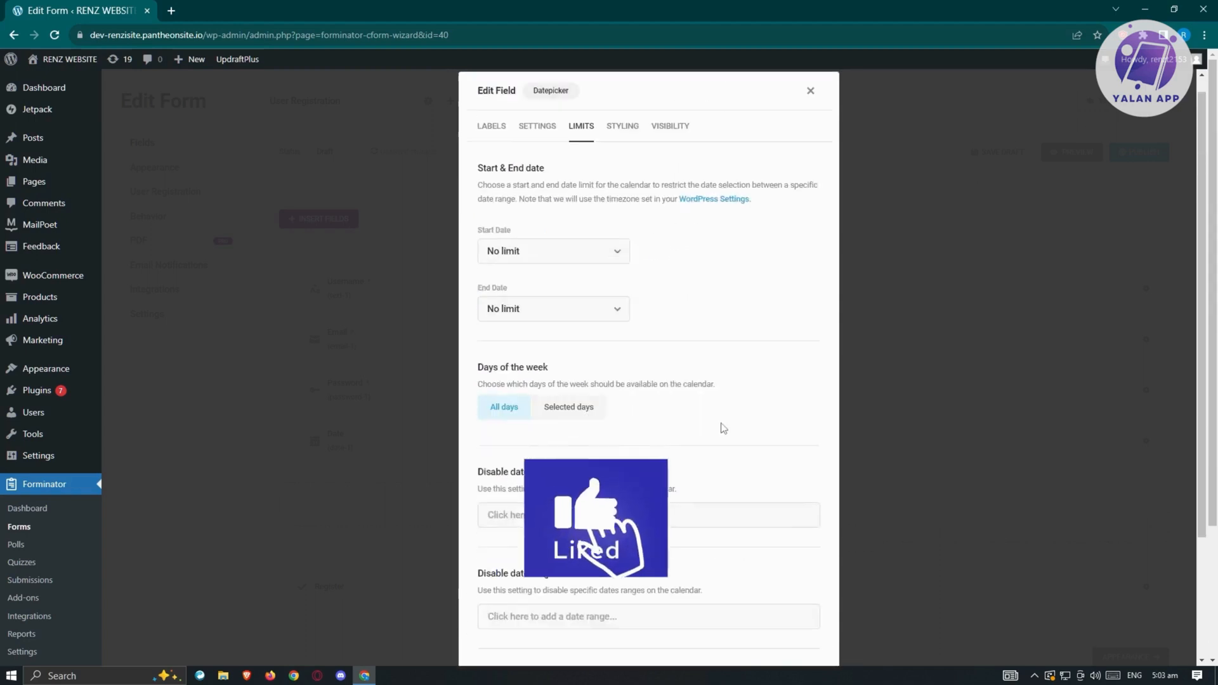
{"action": "left_click", "coordinate": [634, 152]}
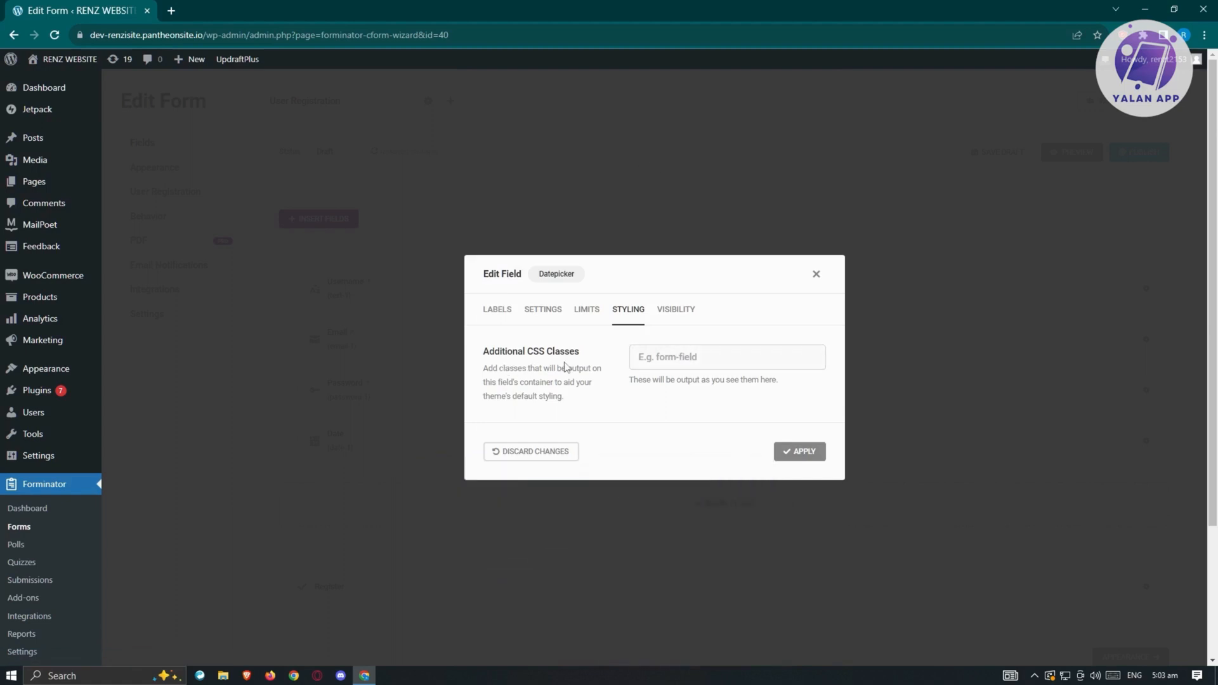
{"action": "left_click", "coordinate": [680, 311]}
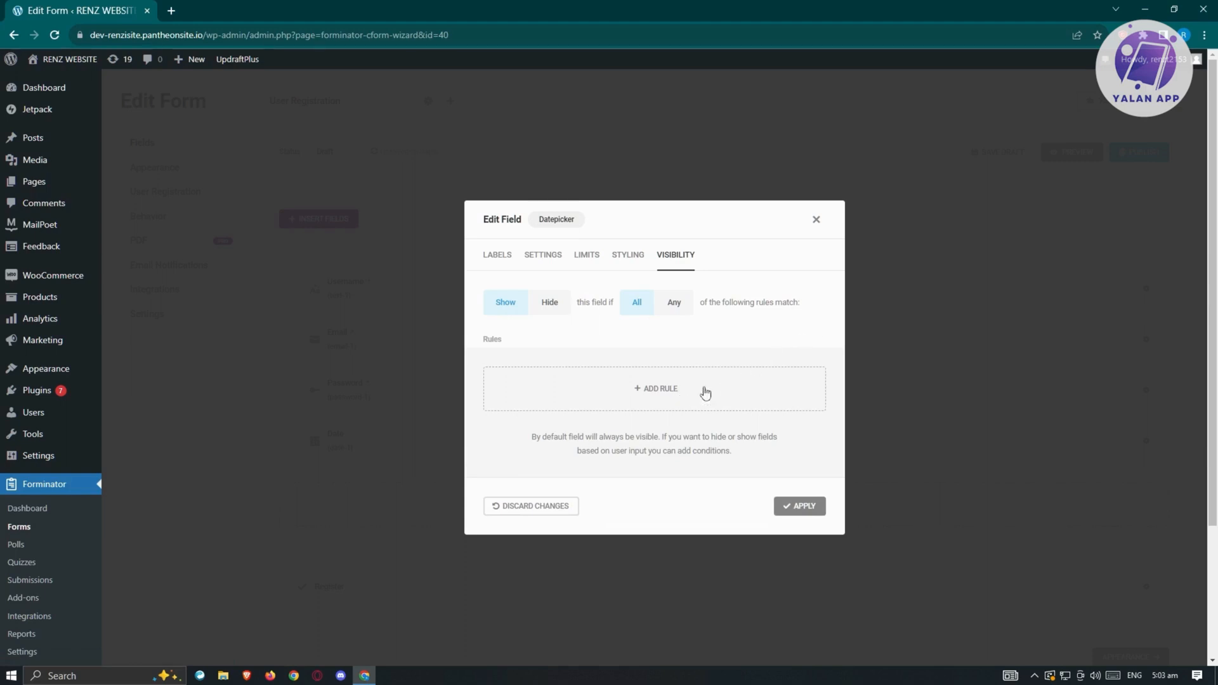
Try a visibility rule based on the Username field for the Datepicker, inspect its condition options, and close the field editor without applying.
{"action": "left_click", "coordinate": [647, 394]}
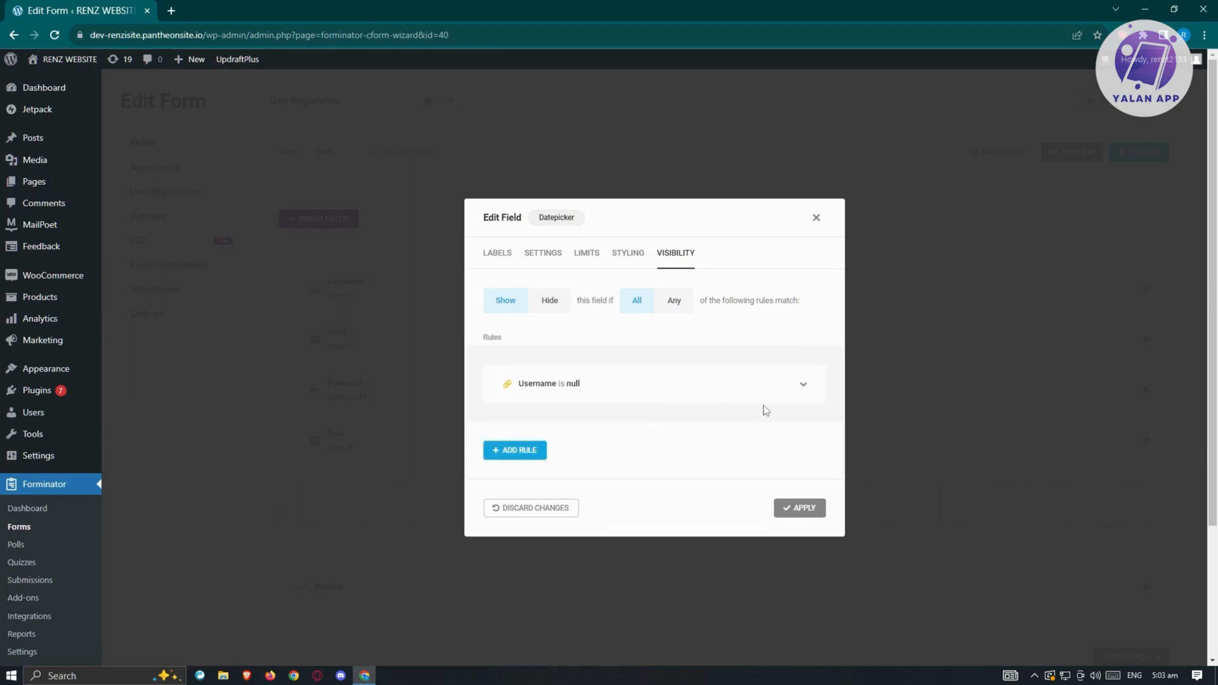
{"action": "left_click", "coordinate": [798, 386]}
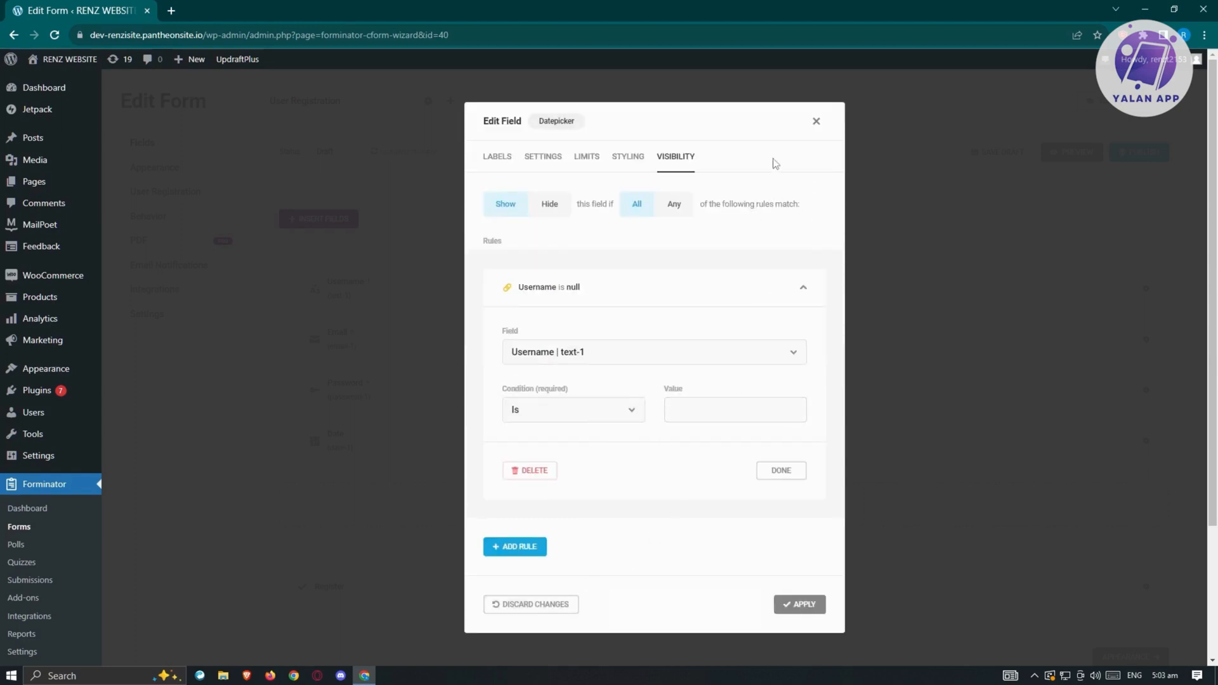
{"action": "left_click", "coordinate": [499, 160]}
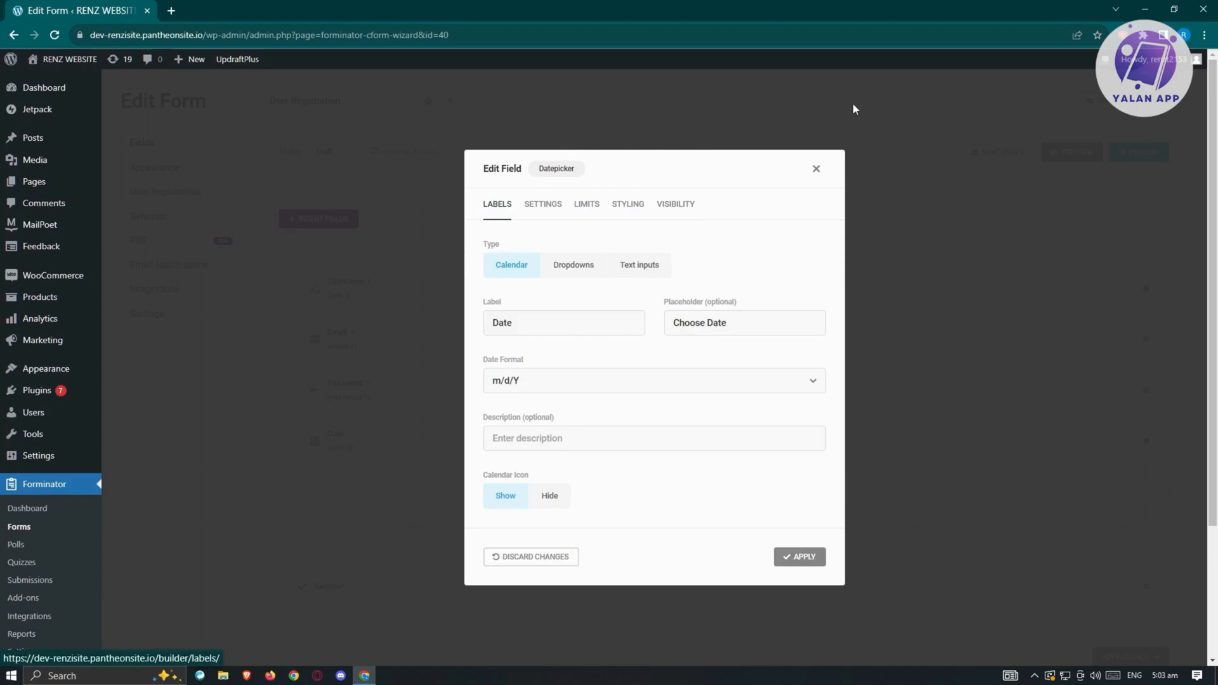
{"action": "left_click", "coordinate": [816, 170]}
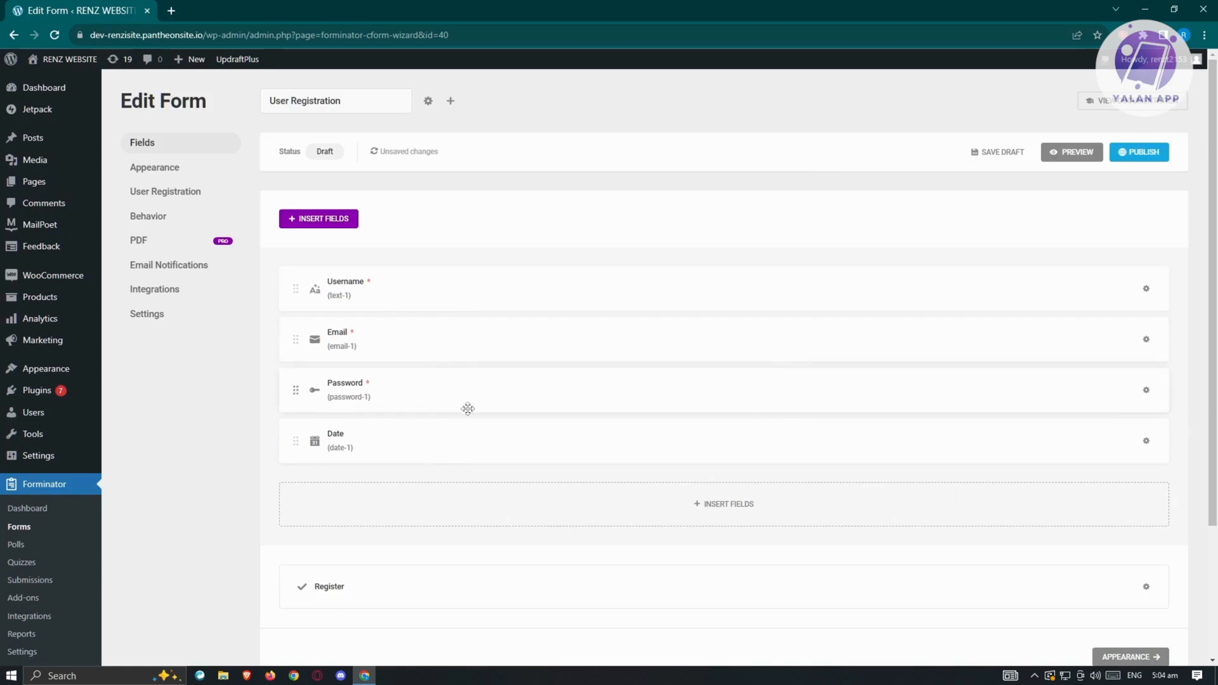
Review the Email field's labels, requirement and validation settings, and additional CSS classes, then close its editor without changes.
{"action": "left_click", "coordinate": [1147, 341]}
{"action": "left_click", "coordinate": [1103, 380]}
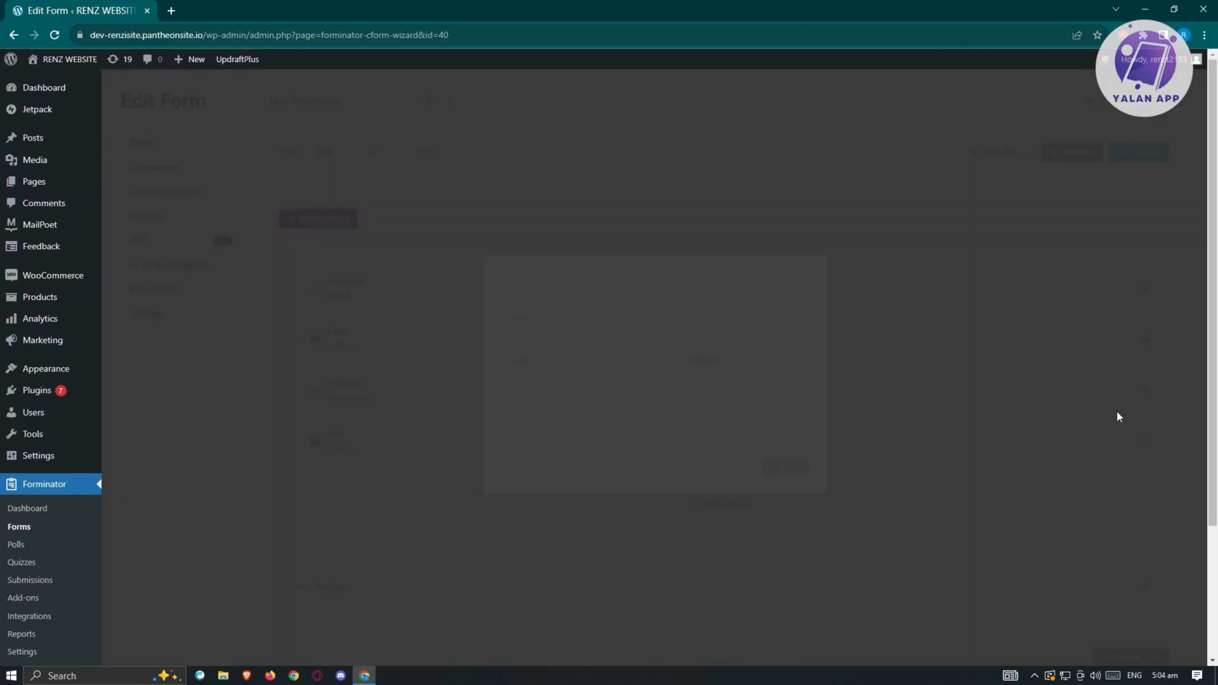
{"action": "left_click", "coordinate": [543, 291]}
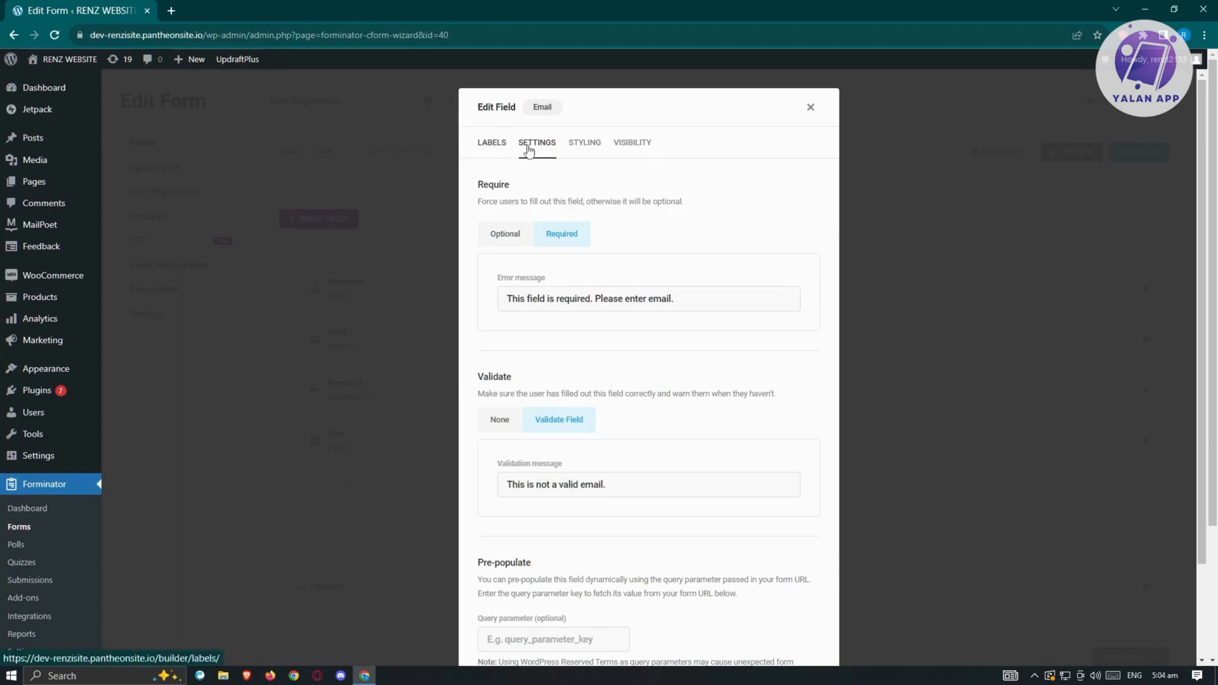
{"action": "left_click", "coordinate": [586, 146]}
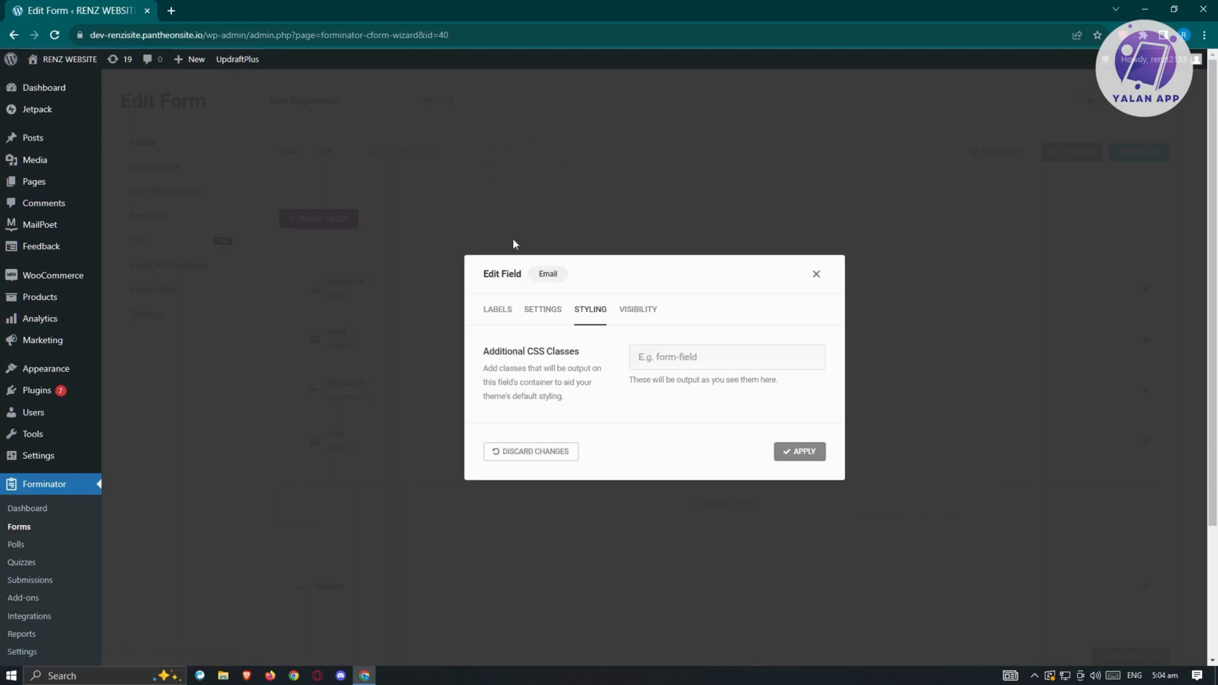
{"action": "left_click", "coordinate": [498, 310]}
{"action": "left_click", "coordinate": [819, 256]}
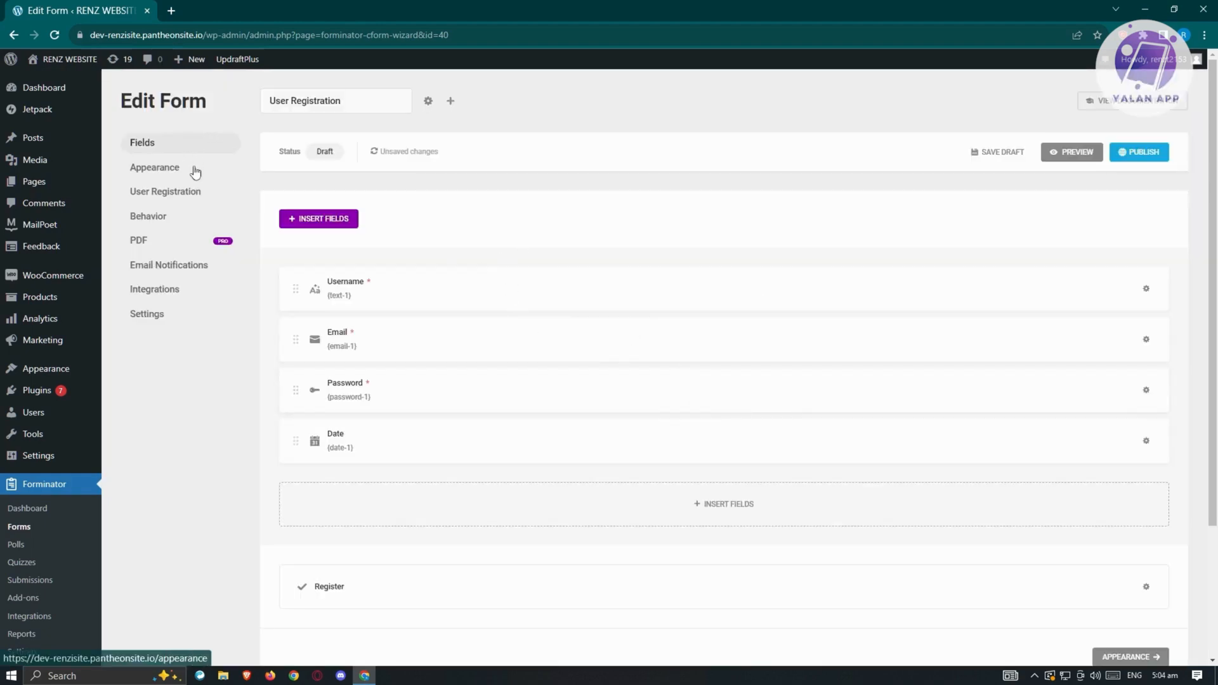
Set the form's appearance design style to Flat after comparing it with the Bold style.
{"action": "left_click", "coordinate": [163, 170]}
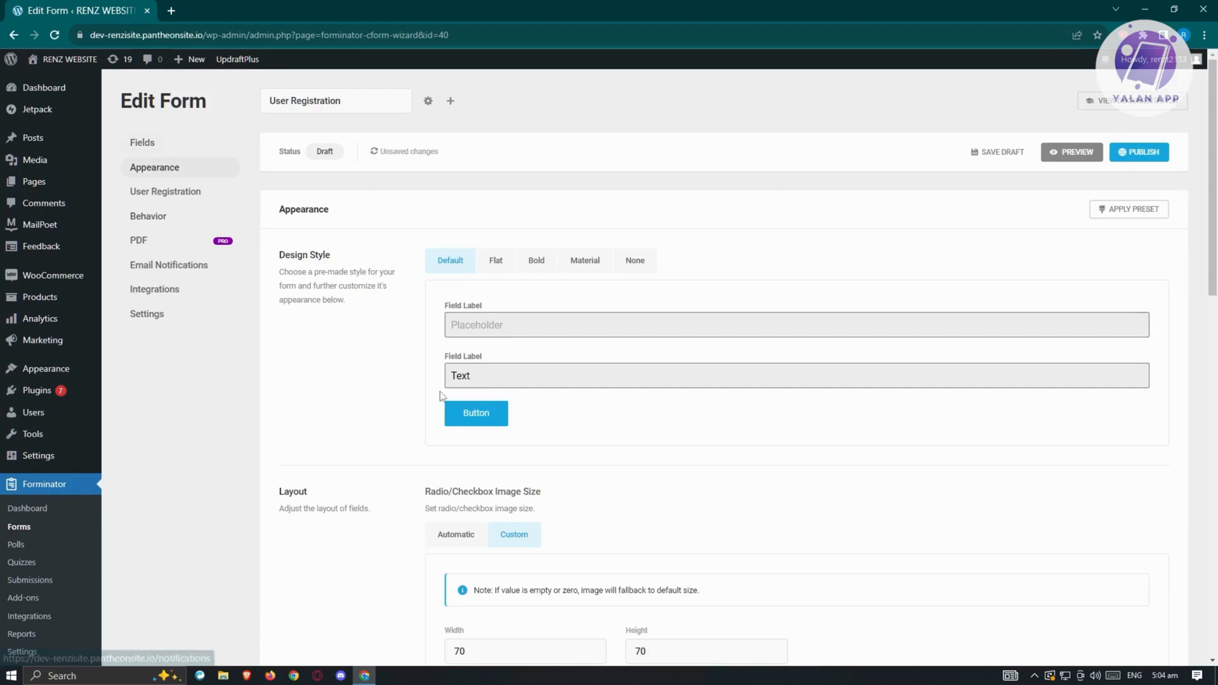
{"action": "left_click", "coordinate": [502, 271]}
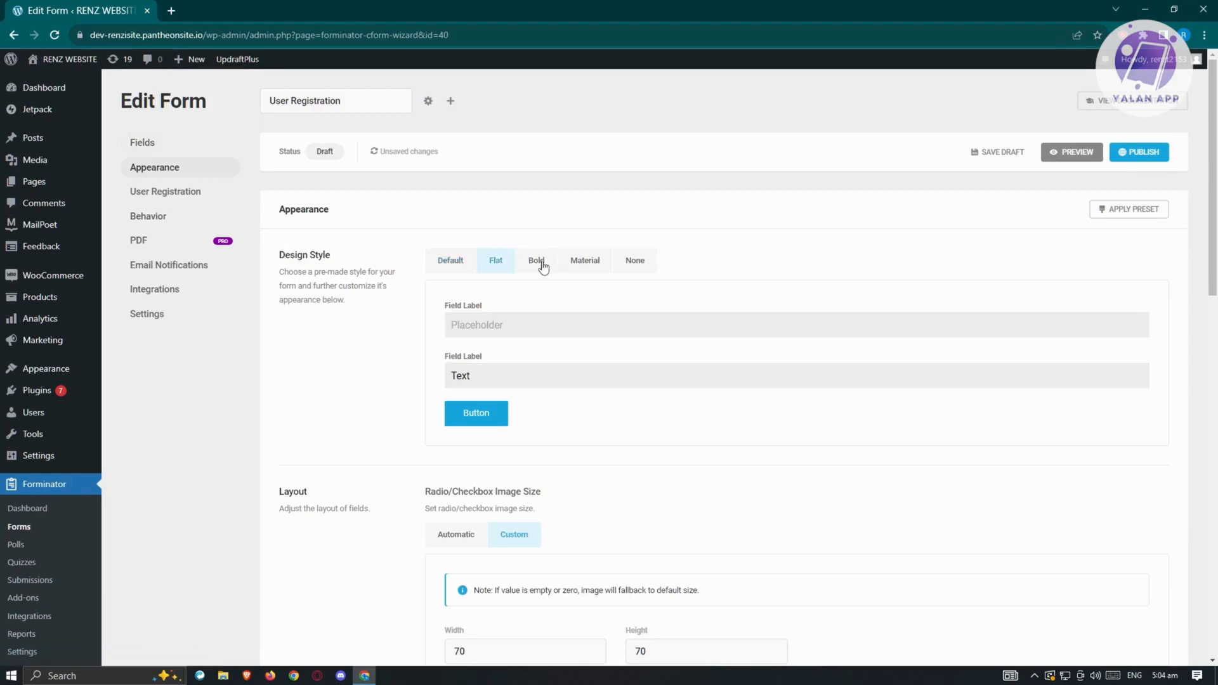
{"action": "left_click", "coordinate": [438, 265]}
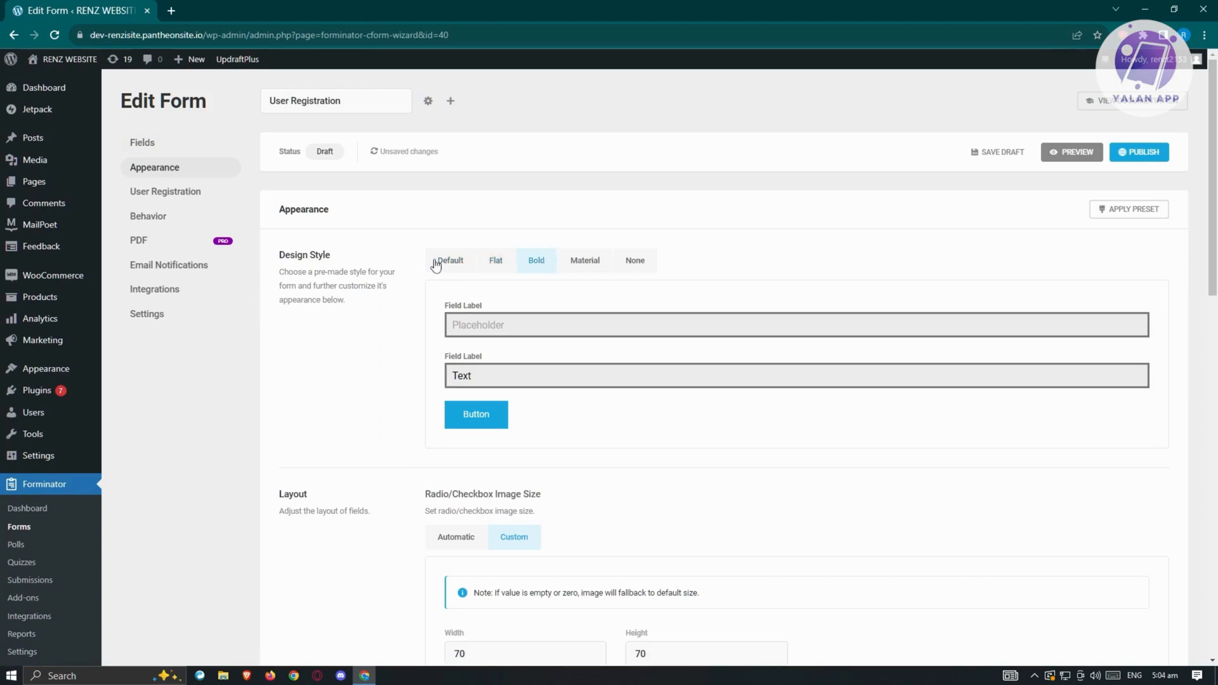
{"action": "left_click", "coordinate": [508, 265]}
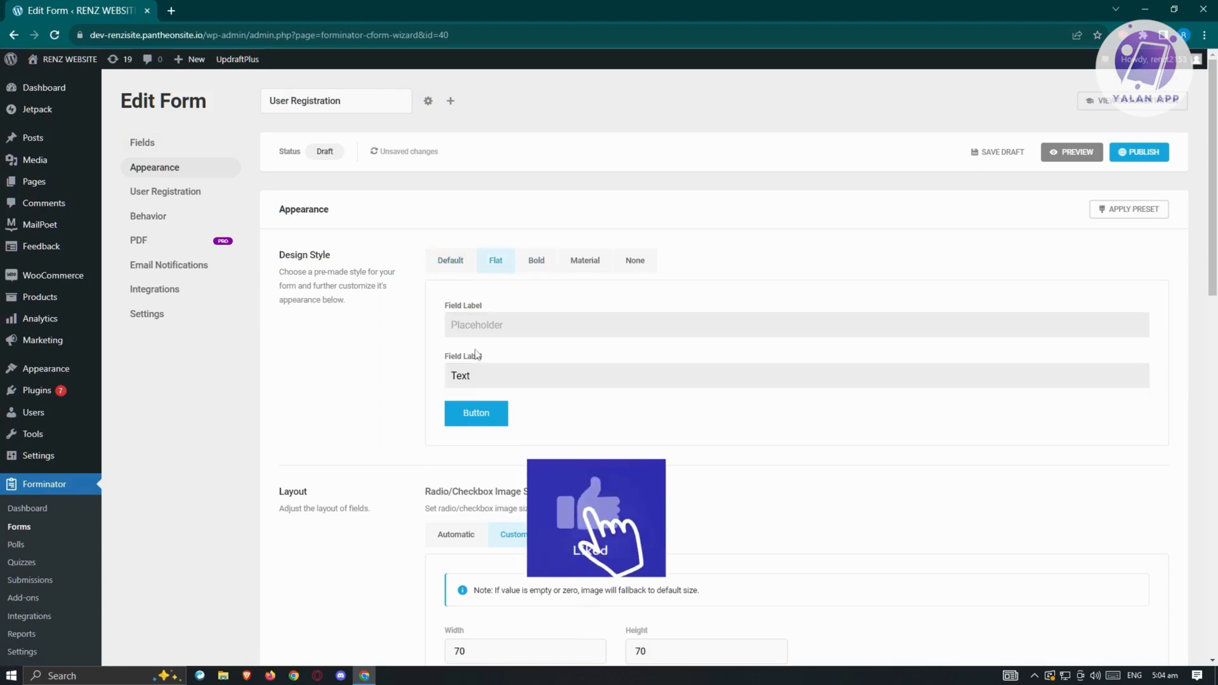
Switch the form's colors to Custom and check the Form Container's border and background color options, keeping the radio/checkbox image size.
{"action": "scroll", "coordinate": [356, 457], "scroll_direction": "down", "scroll_amount": 3}
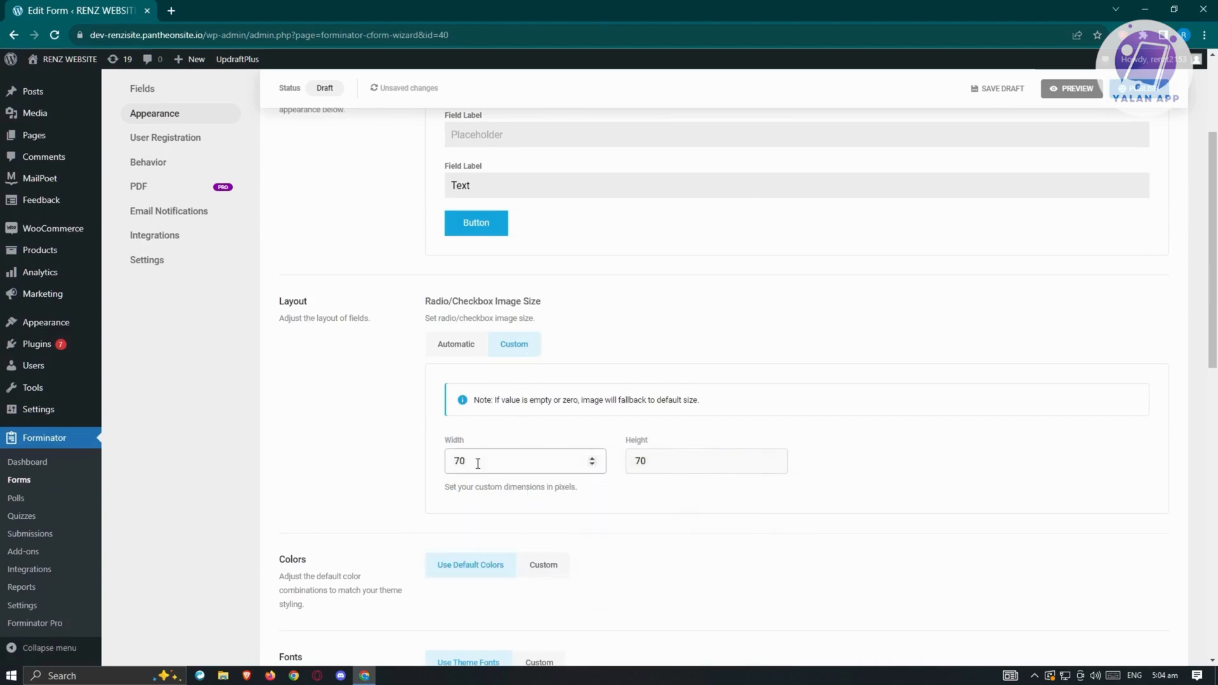
{"action": "double_click", "coordinate": [457, 462]}
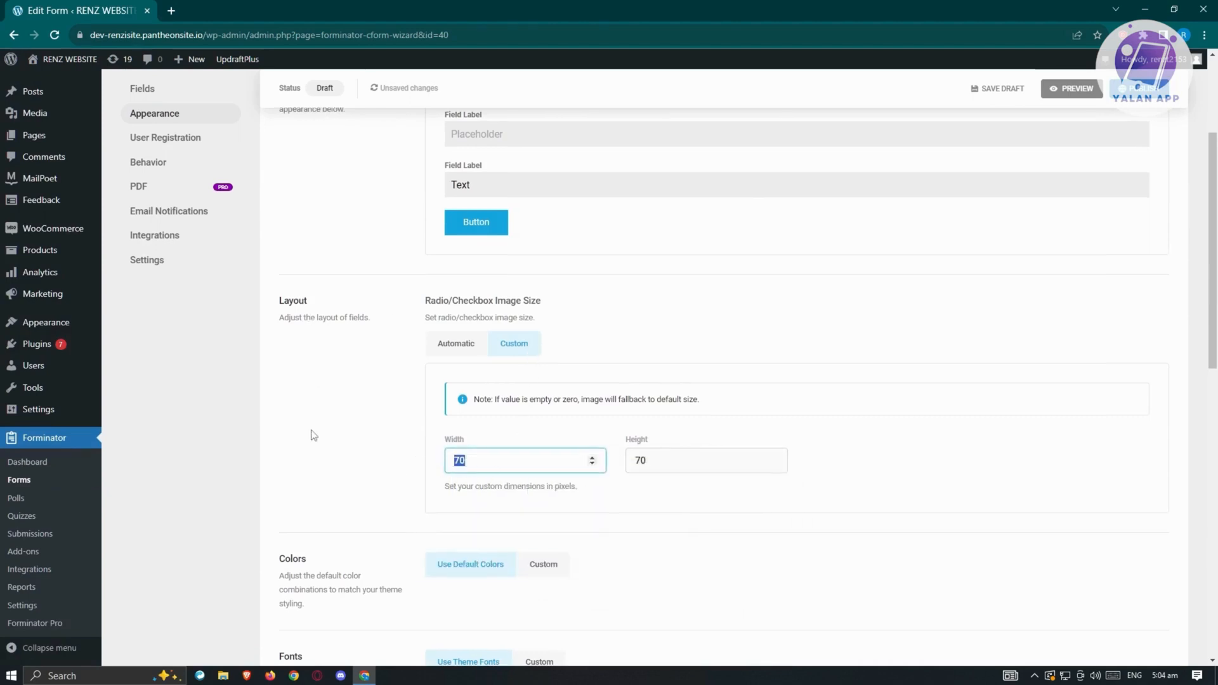
{"action": "scroll", "coordinate": [314, 435], "scroll_direction": "down", "scroll_amount": 4}
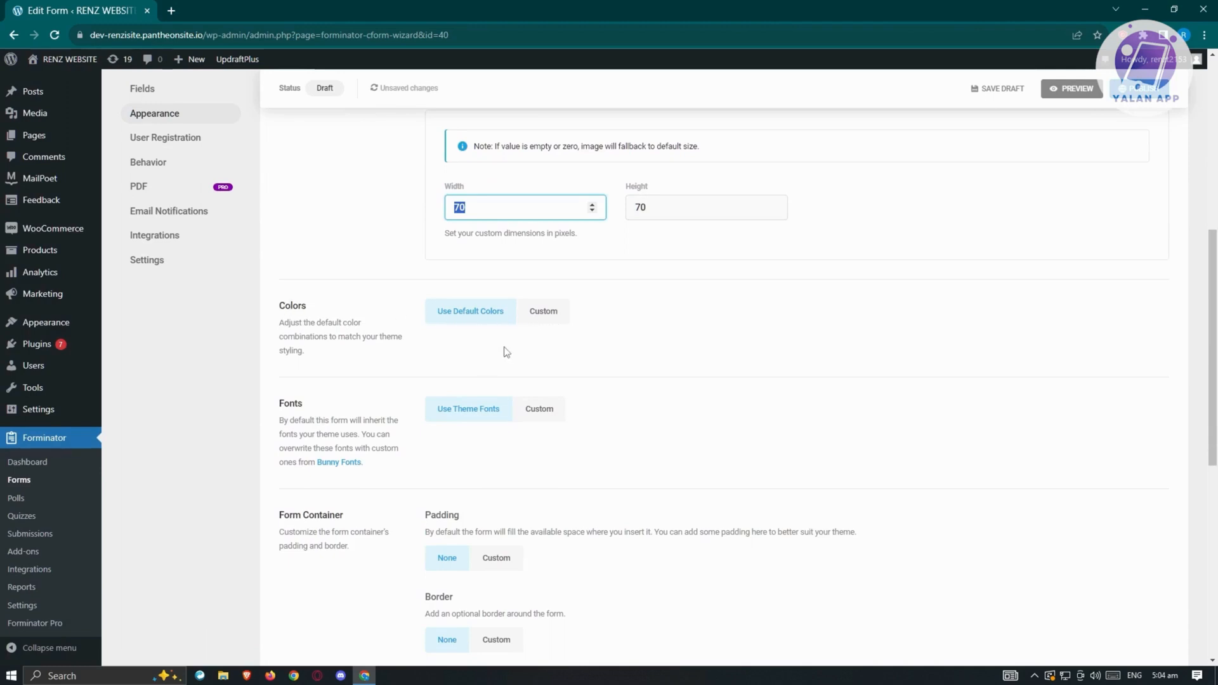
{"action": "left_click", "coordinate": [557, 315]}
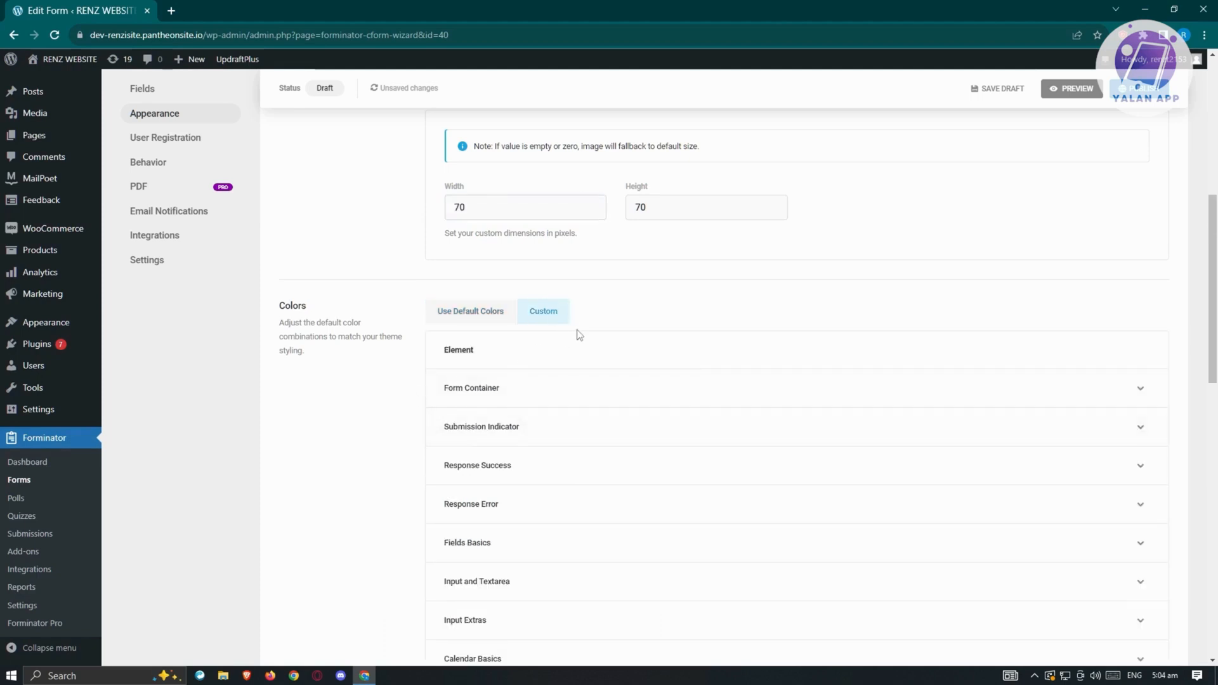
{"action": "scroll", "coordinate": [579, 335], "scroll_direction": "down", "scroll_amount": 2}
{"action": "left_click", "coordinate": [476, 261]}
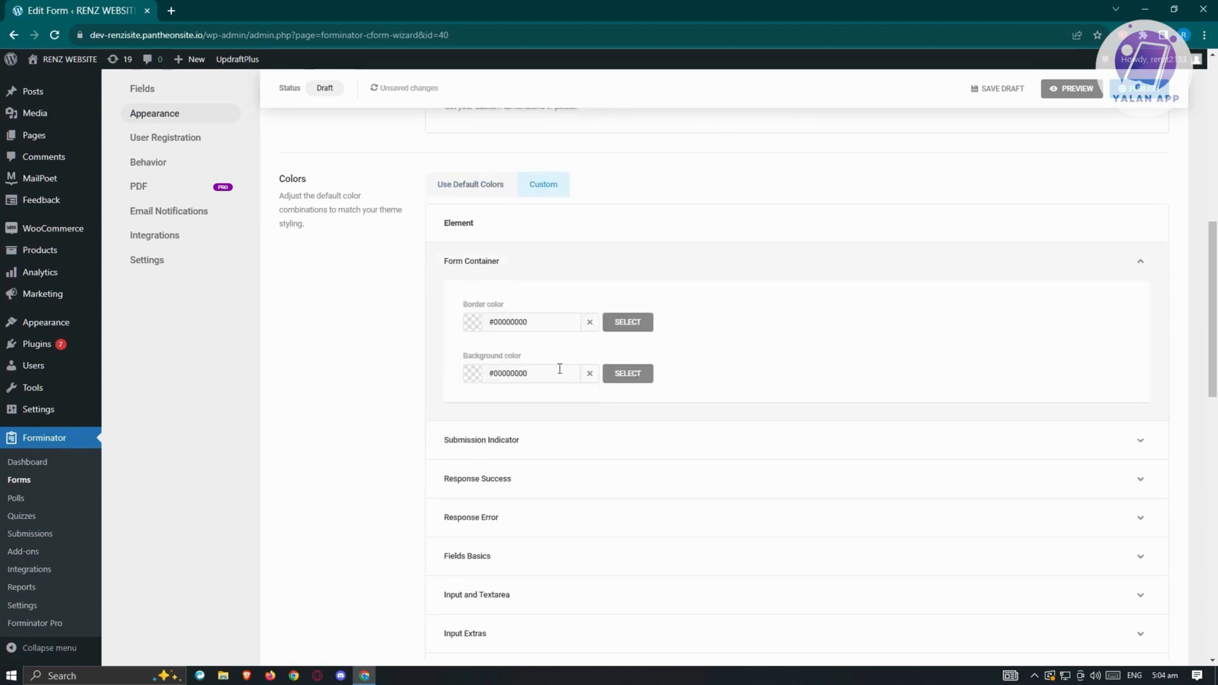
{"action": "left_click", "coordinate": [484, 194]}
{"action": "left_click", "coordinate": [552, 192]}
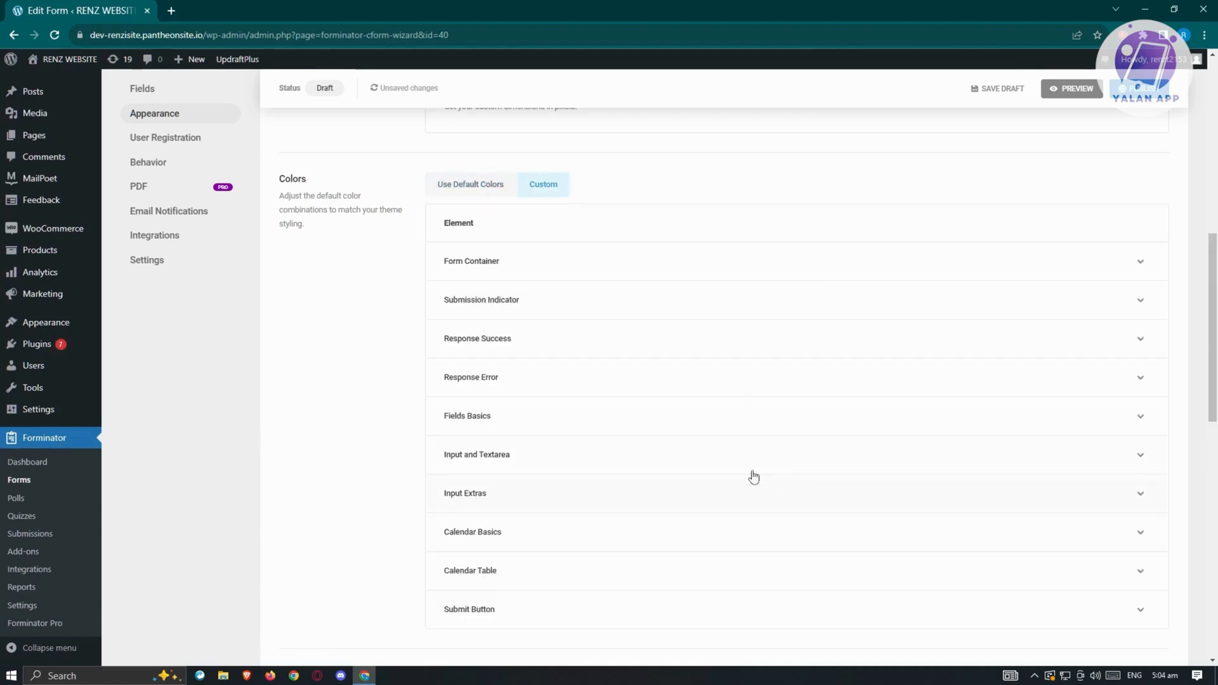
Examine the custom color element groups, including Form Container, and preview the registration form.
{"action": "scroll", "coordinate": [698, 470], "scroll_direction": "down", "scroll_amount": 3}
{"action": "scroll", "coordinate": [546, 489], "scroll_direction": "up", "scroll_amount": 5}
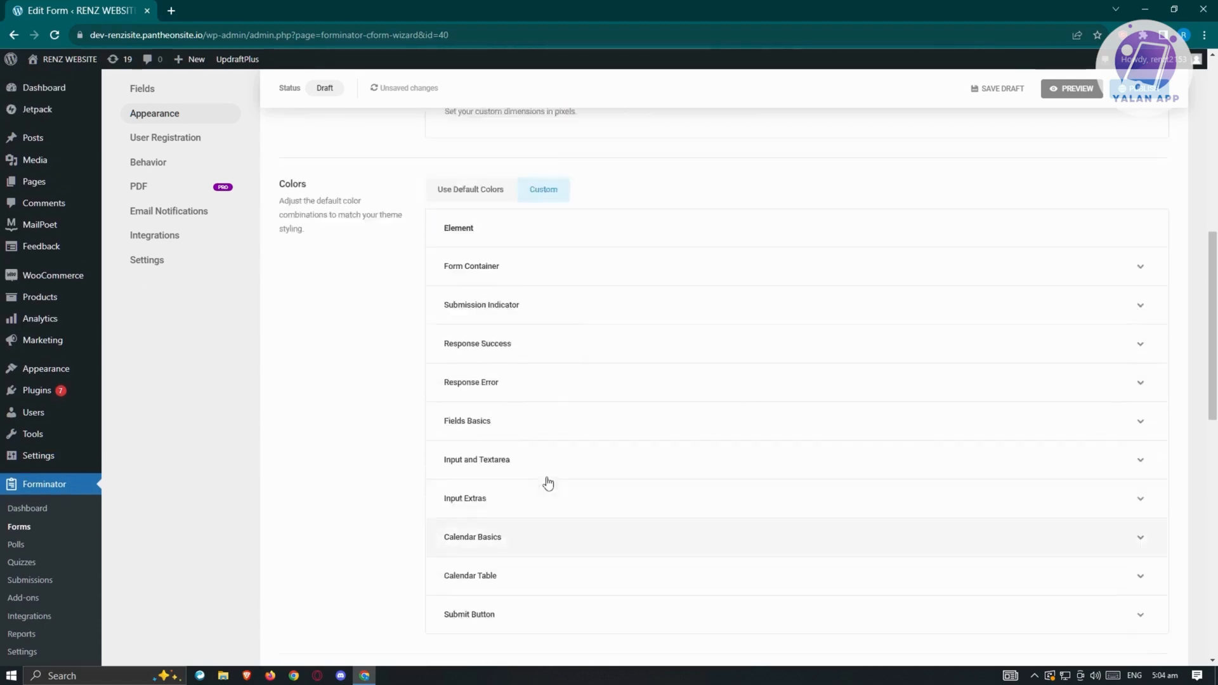
{"action": "left_click", "coordinate": [530, 395]}
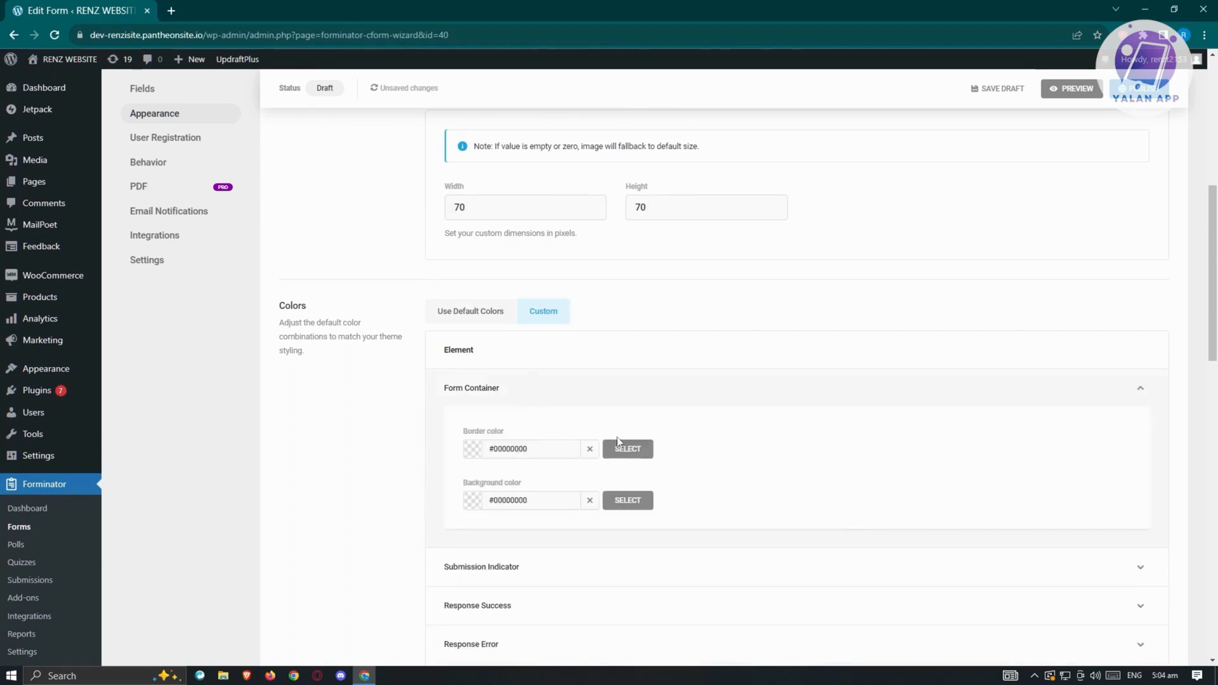
{"action": "left_click", "coordinate": [532, 388]}
{"action": "scroll", "coordinate": [668, 440], "scroll_direction": "up", "scroll_amount": 3}
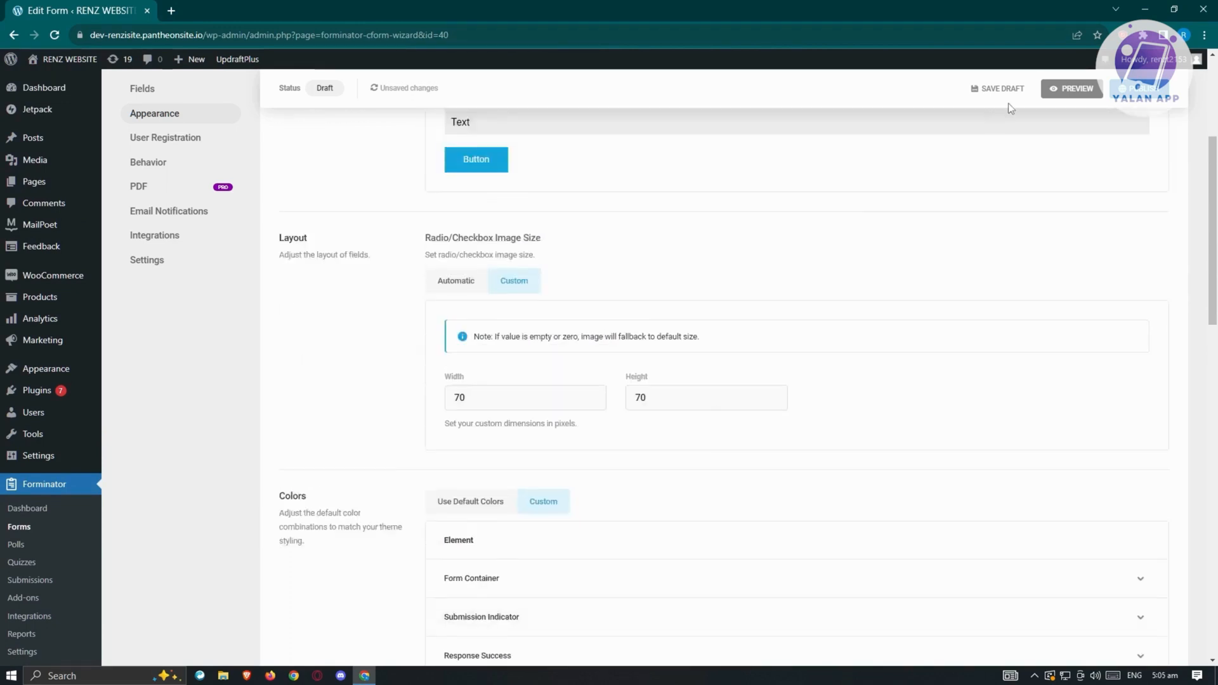
{"action": "scroll", "coordinate": [704, 444], "scroll_direction": "down", "scroll_amount": 2}
{"action": "scroll", "coordinate": [678, 475], "scroll_direction": "down", "scroll_amount": 4}
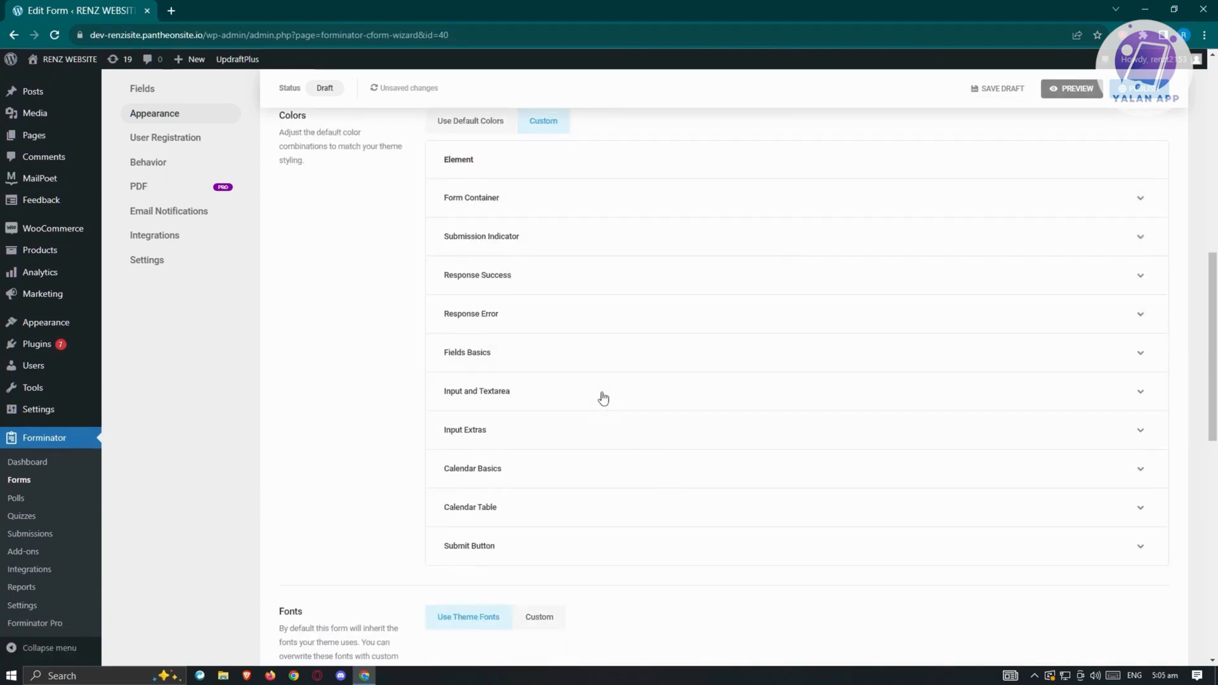
{"action": "left_click", "coordinate": [1070, 95]}
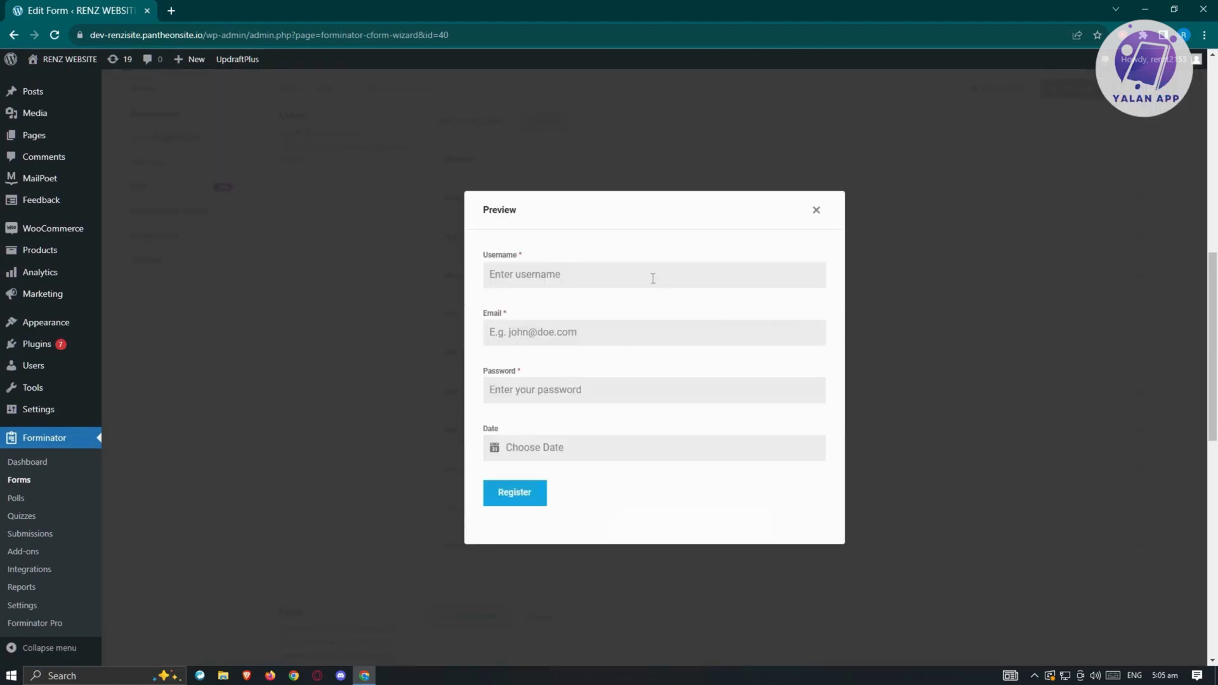
{"action": "left_click", "coordinate": [816, 209]}
Review the Fonts, Form Container, Field Container and Custom CSS appearance options without changing them.
{"action": "scroll", "coordinate": [348, 334], "scroll_direction": "down", "scroll_amount": 6}
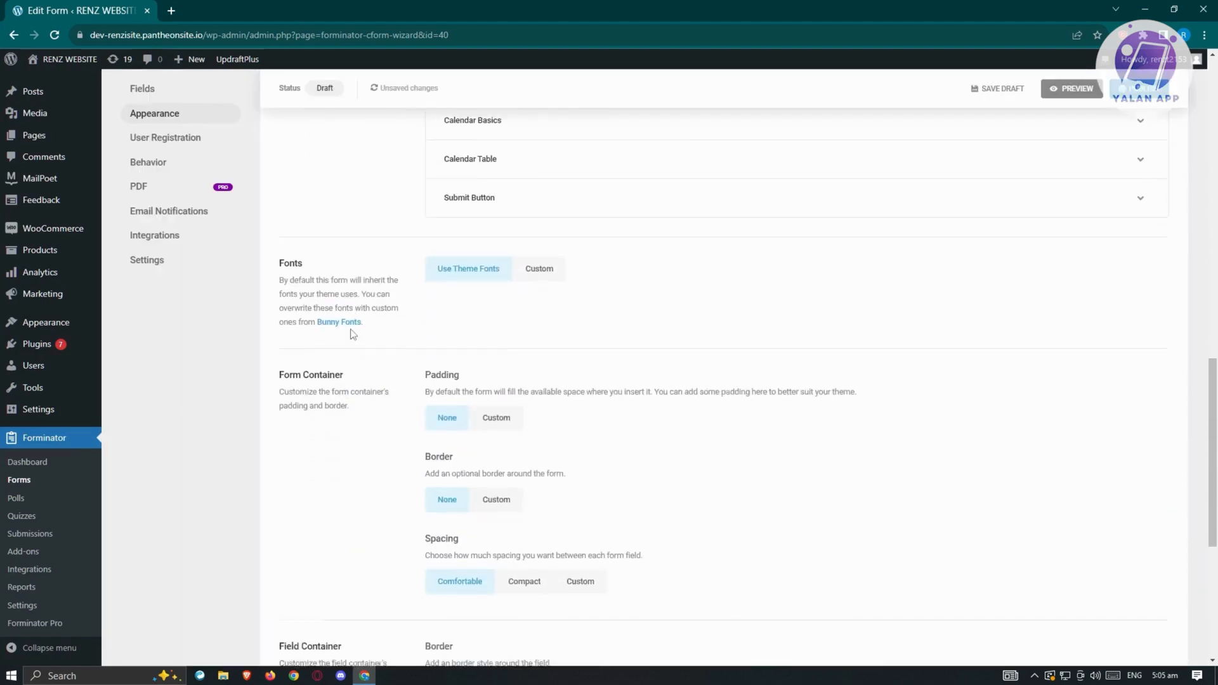
{"action": "left_click_drag", "start_coordinate": [292, 232], "coordinate": [373, 233]}
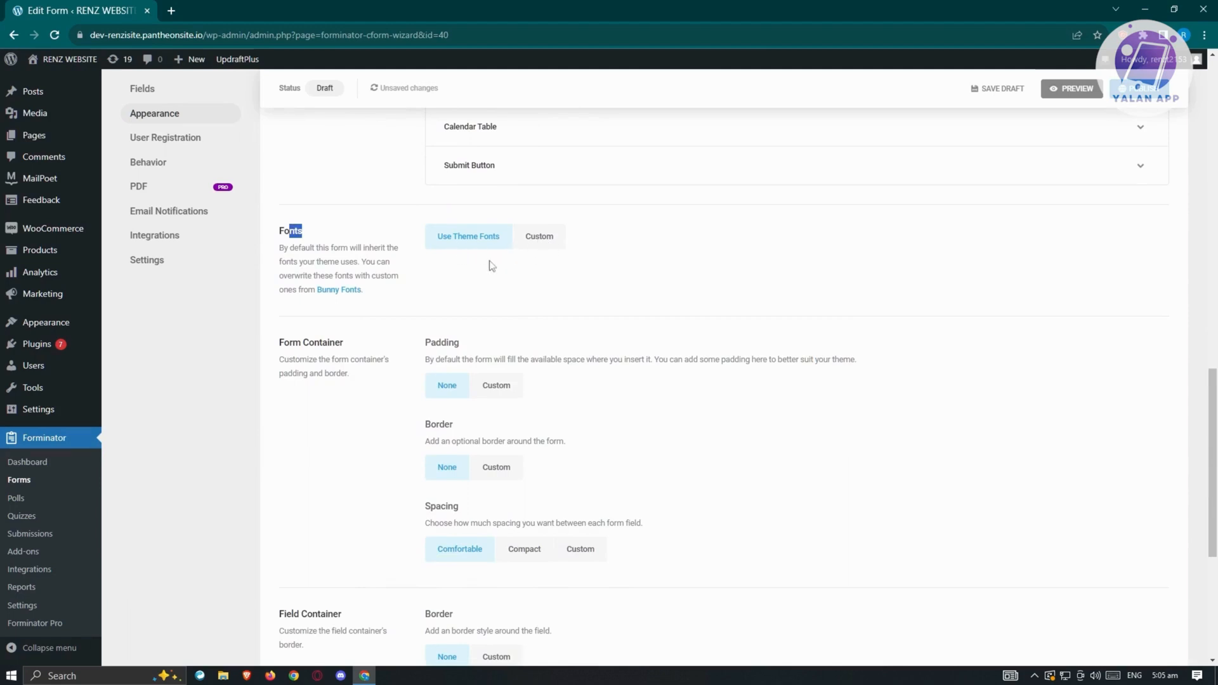
{"action": "scroll", "coordinate": [342, 311], "scroll_direction": "down", "scroll_amount": 3}
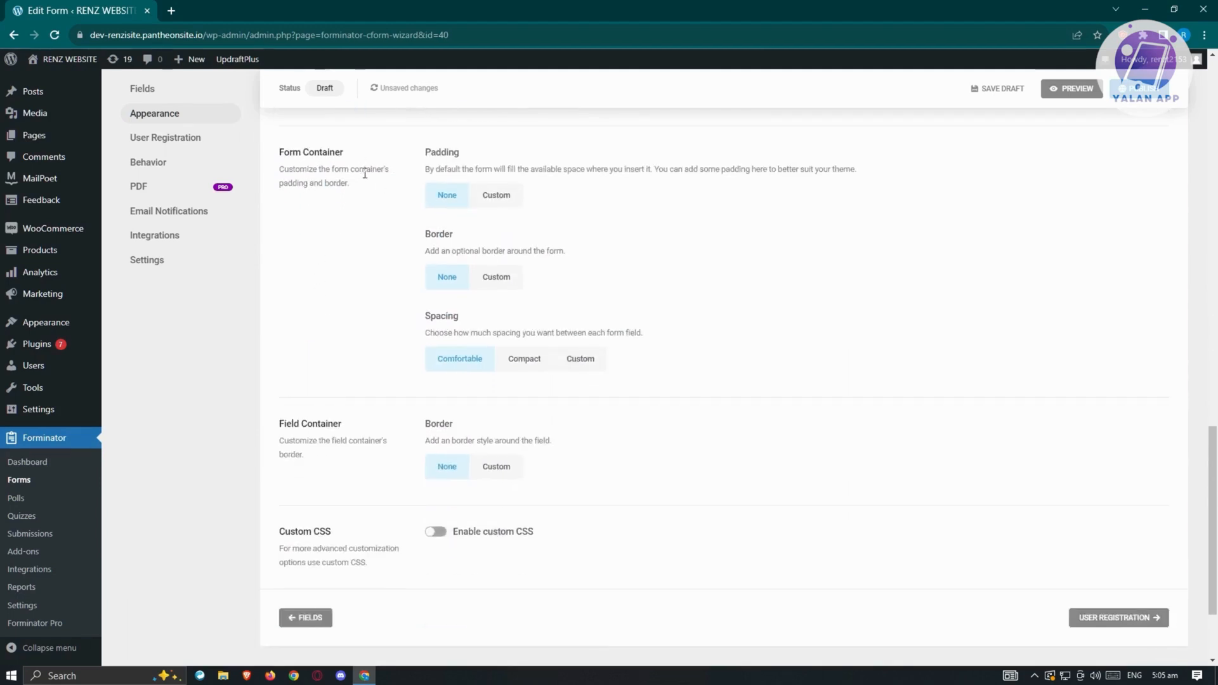
{"action": "scroll", "coordinate": [381, 203], "scroll_direction": "down", "scroll_amount": 2}
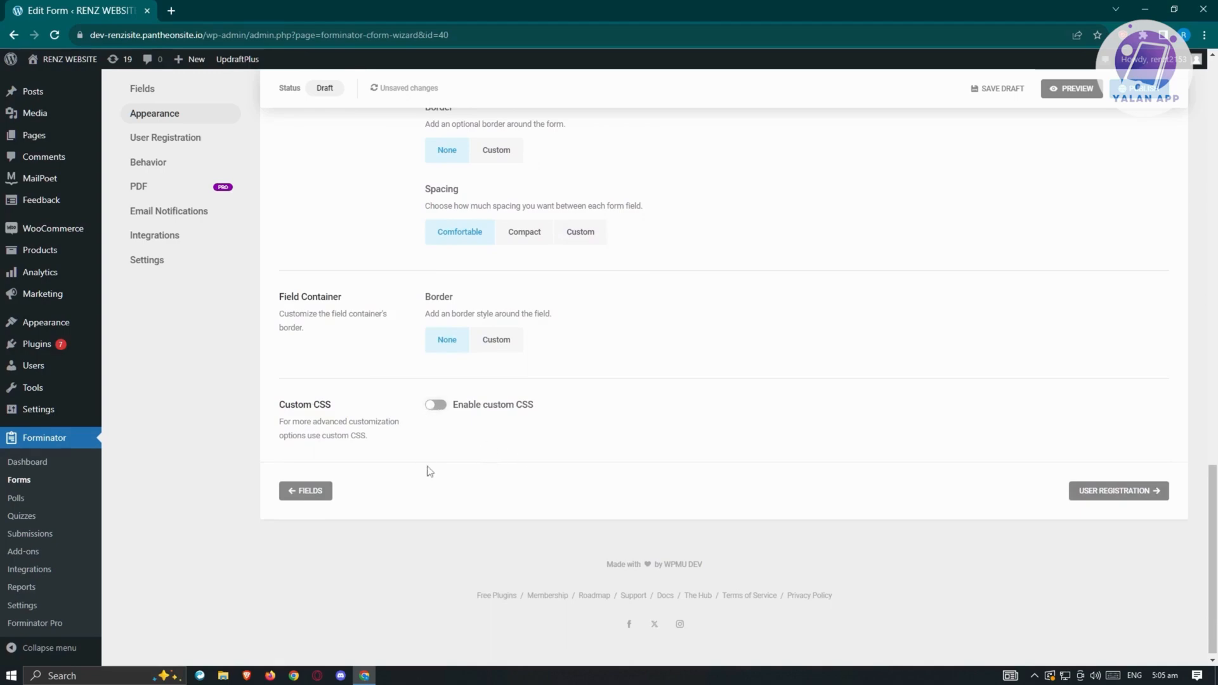
{"action": "scroll", "coordinate": [426, 469], "scroll_direction": "up", "scroll_amount": 15}
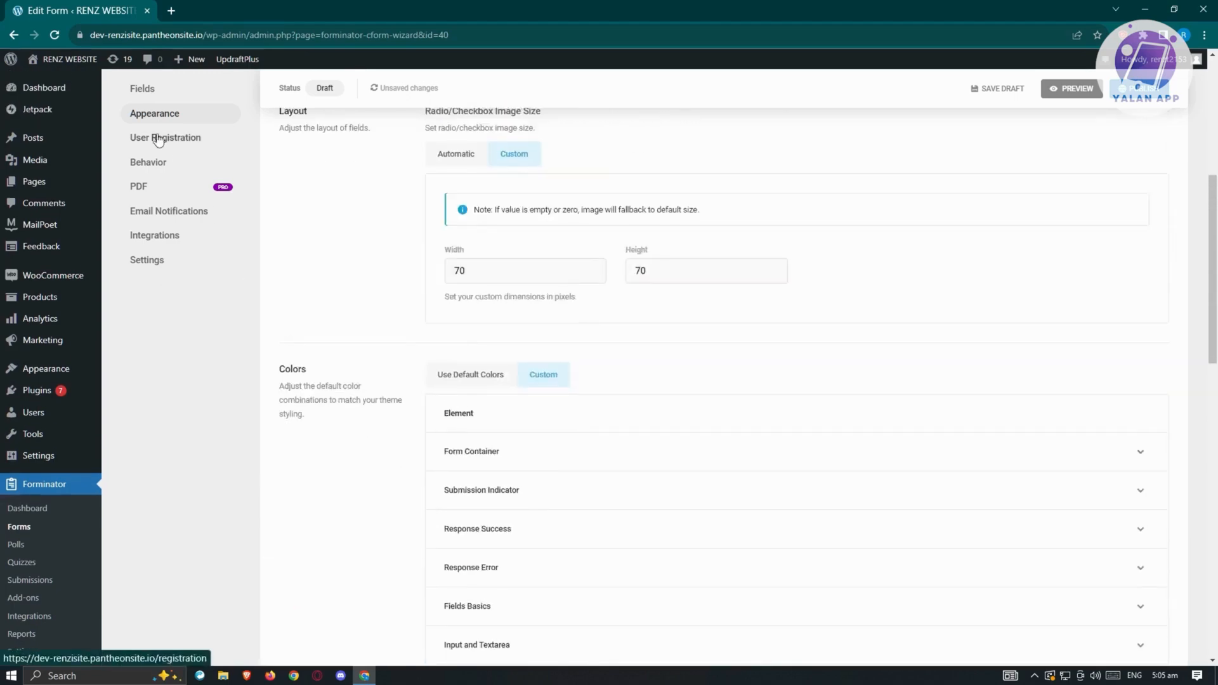
Examine the User Registration settings, including the Username meta key's field choices and the user role, without changing the mapping.
{"action": "left_click", "coordinate": [159, 139]}
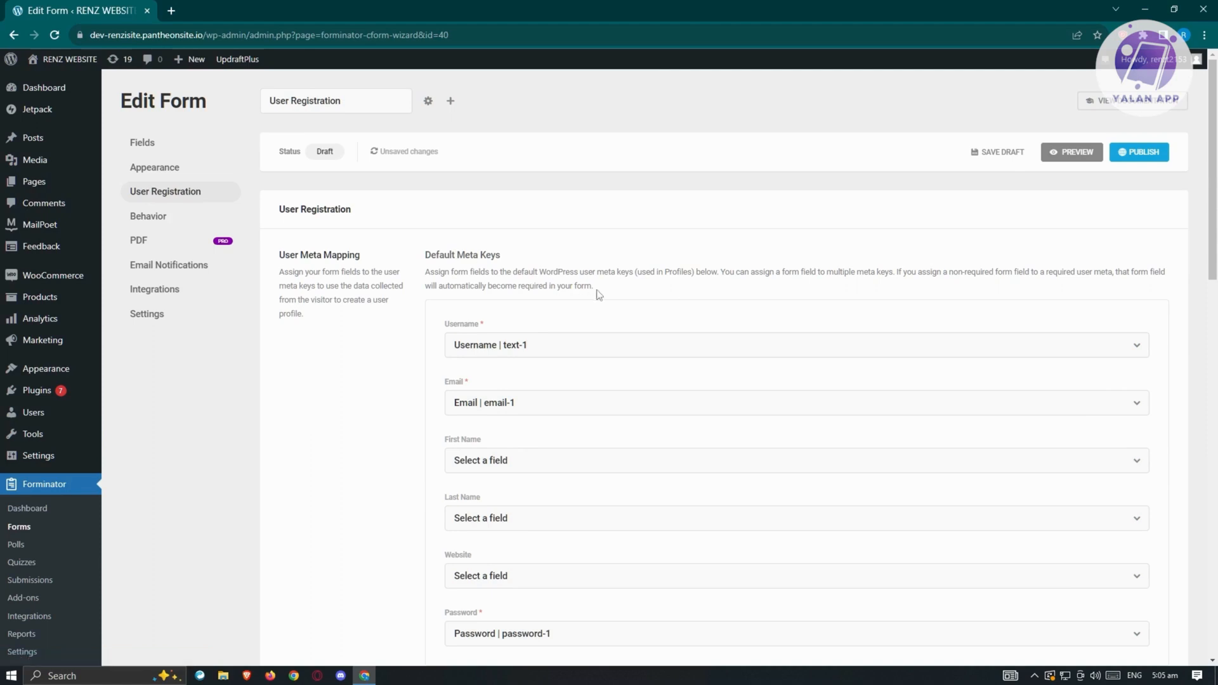
{"action": "left_click", "coordinate": [570, 348]}
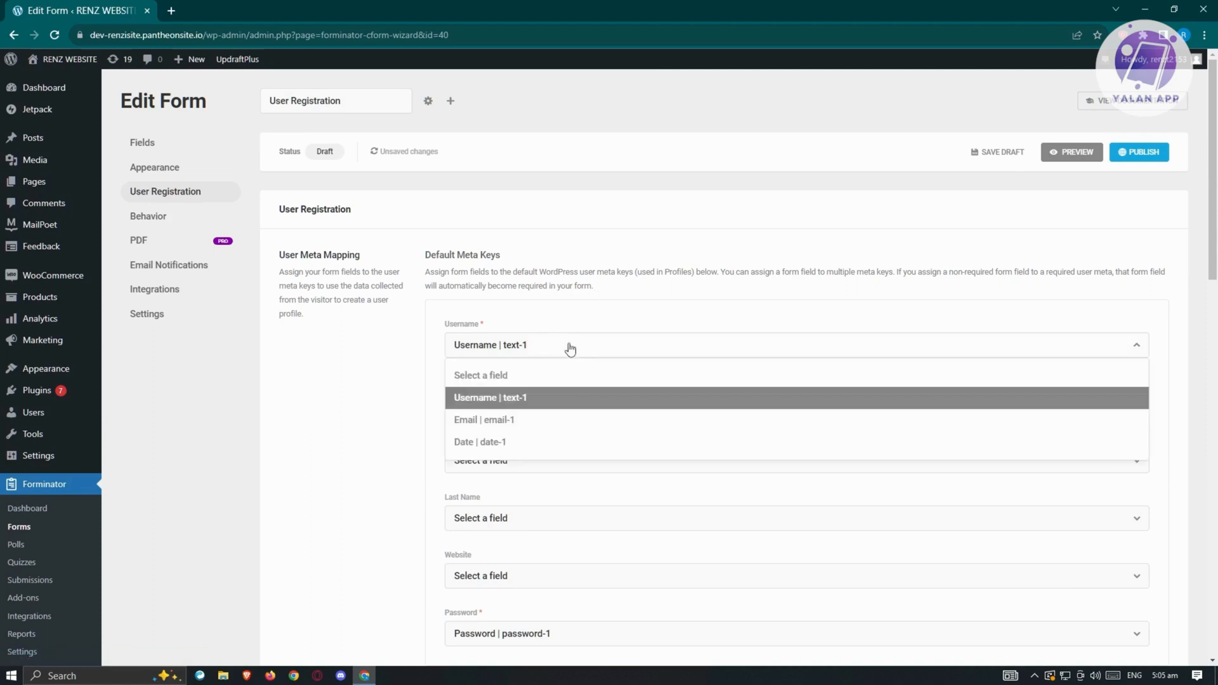
{"action": "left_click", "coordinate": [379, 345]}
{"action": "scroll", "coordinate": [393, 349], "scroll_direction": "down", "scroll_amount": 4}
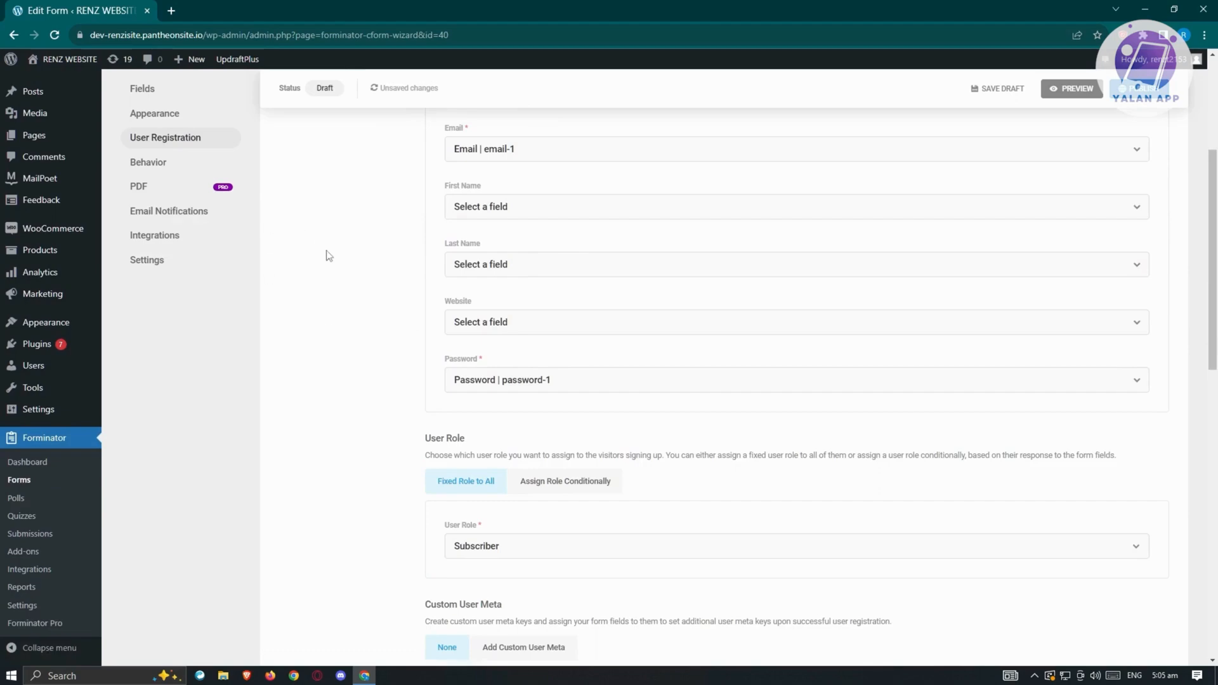
Examine the form's Behavior settings, including a new after-submission behavior's redirect, hide-form and condition options, without adding it, plus the method and validation choices.
{"action": "left_click", "coordinate": [172, 162]}
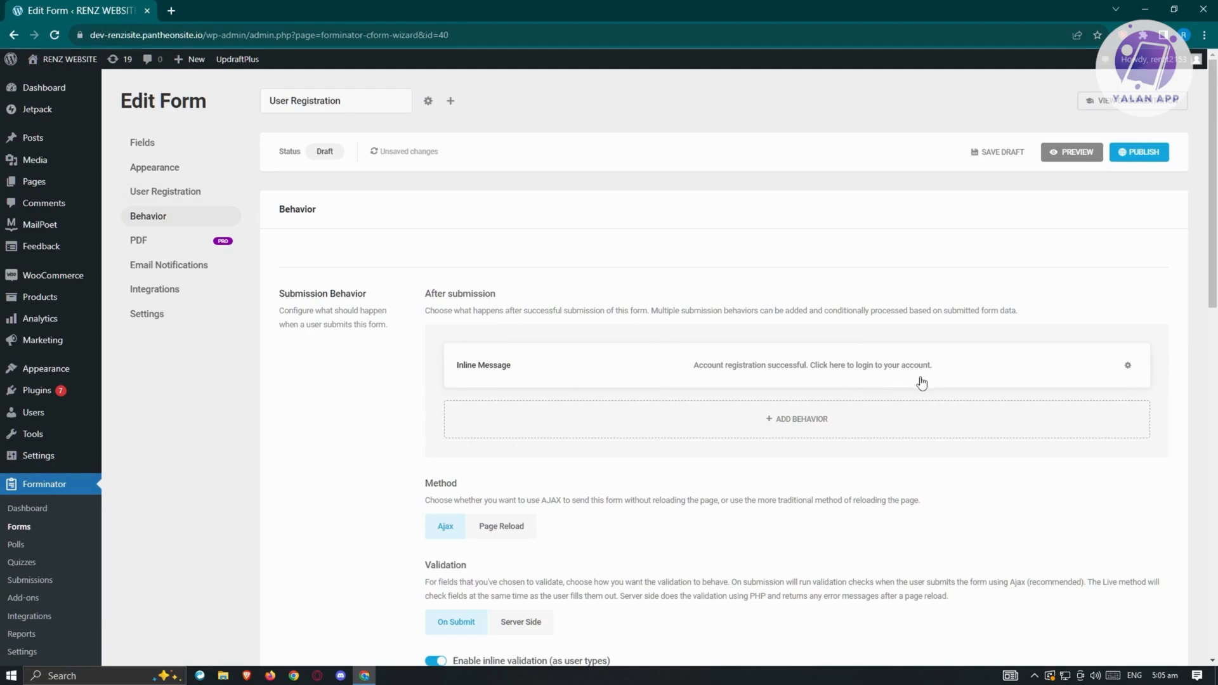
{"action": "left_click", "coordinate": [784, 420]}
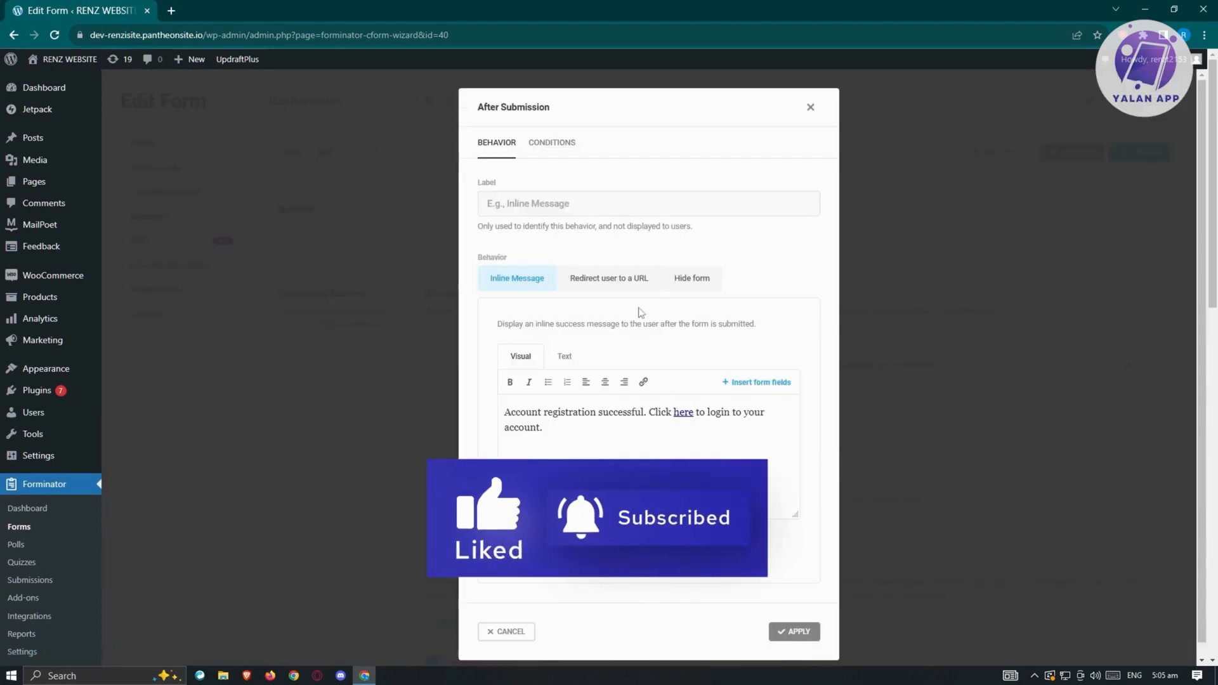
{"action": "left_click", "coordinate": [604, 281]}
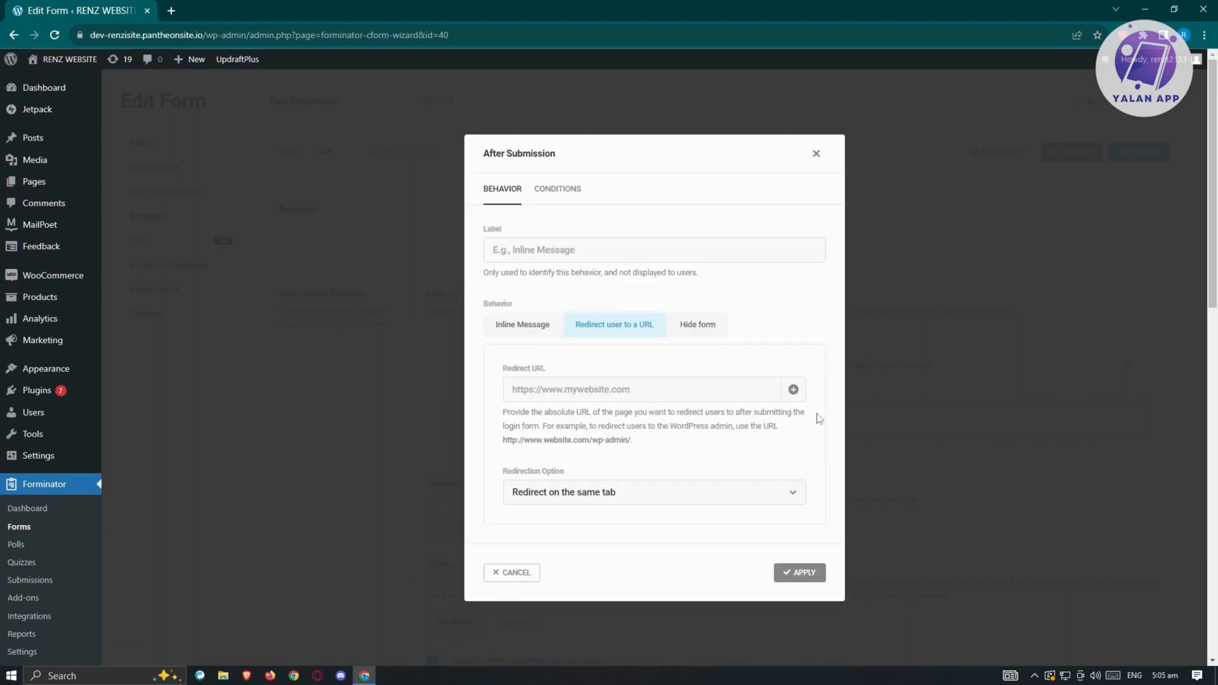
{"action": "left_click", "coordinate": [709, 337]}
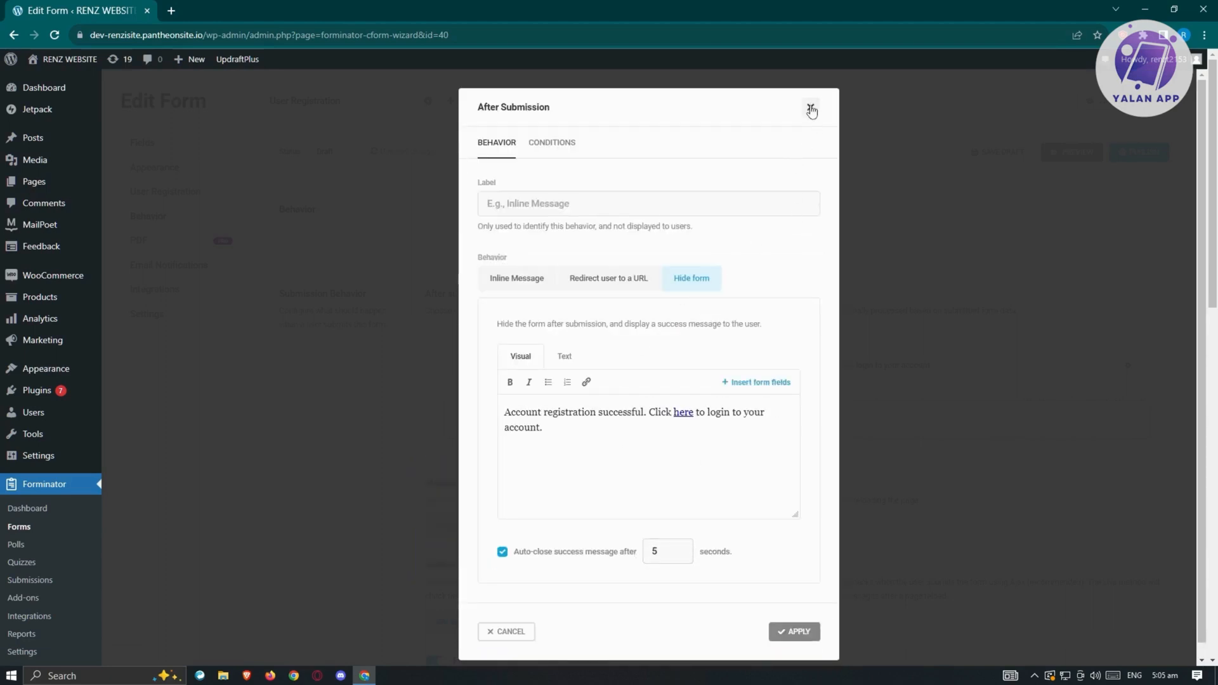
{"action": "left_click", "coordinate": [567, 142]}
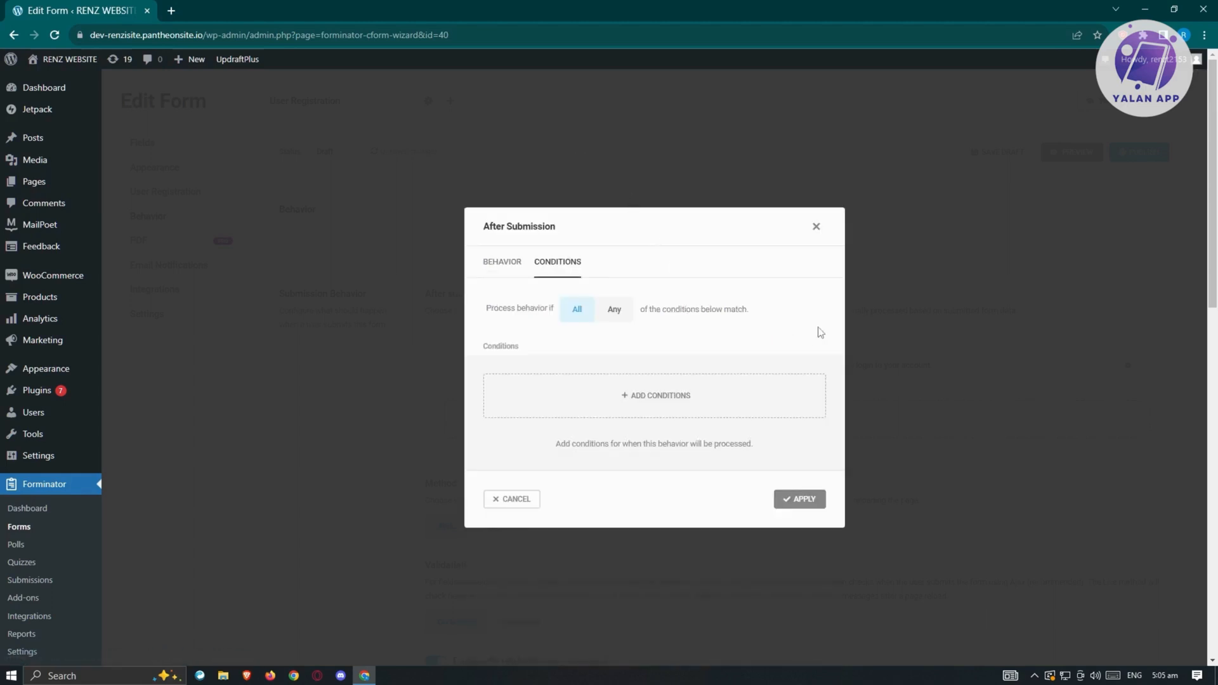
{"action": "left_click", "coordinate": [815, 228]}
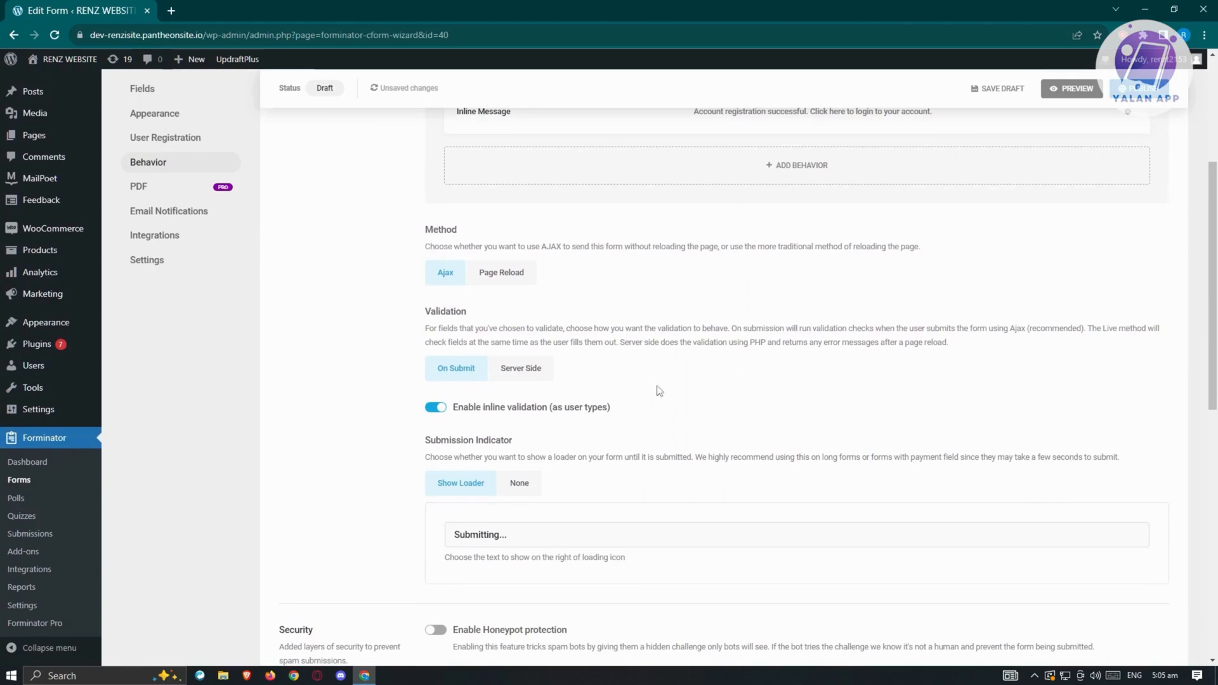
{"action": "scroll", "coordinate": [507, 368], "scroll_direction": "down", "scroll_amount": 1}
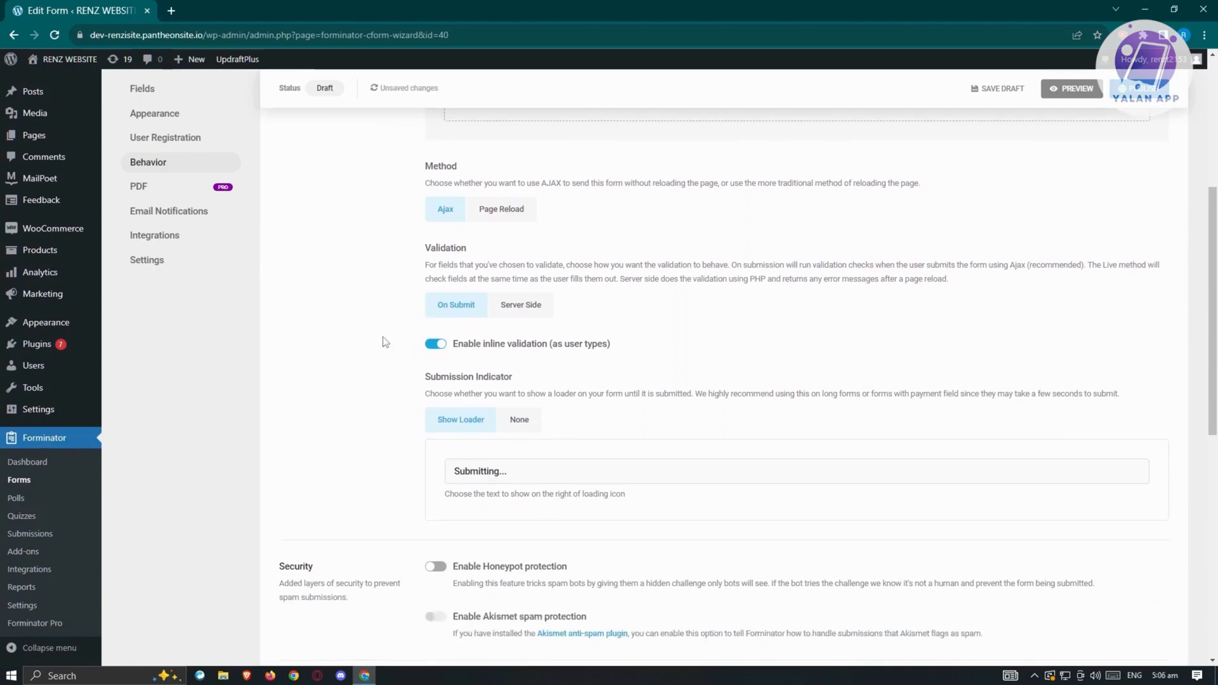
Review the User Confirmation Email notification's content, recipients, advanced and conditions settings, closing it without changes.
{"action": "left_click", "coordinate": [189, 217]}
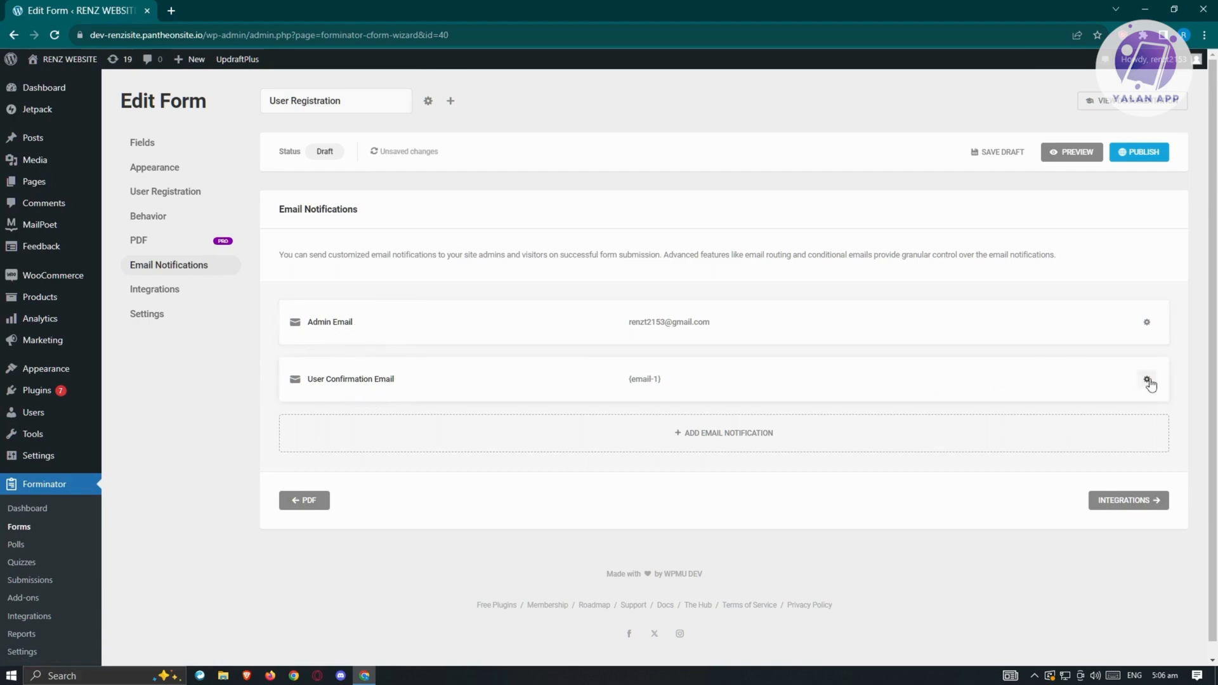
{"action": "left_click", "coordinate": [1148, 381]}
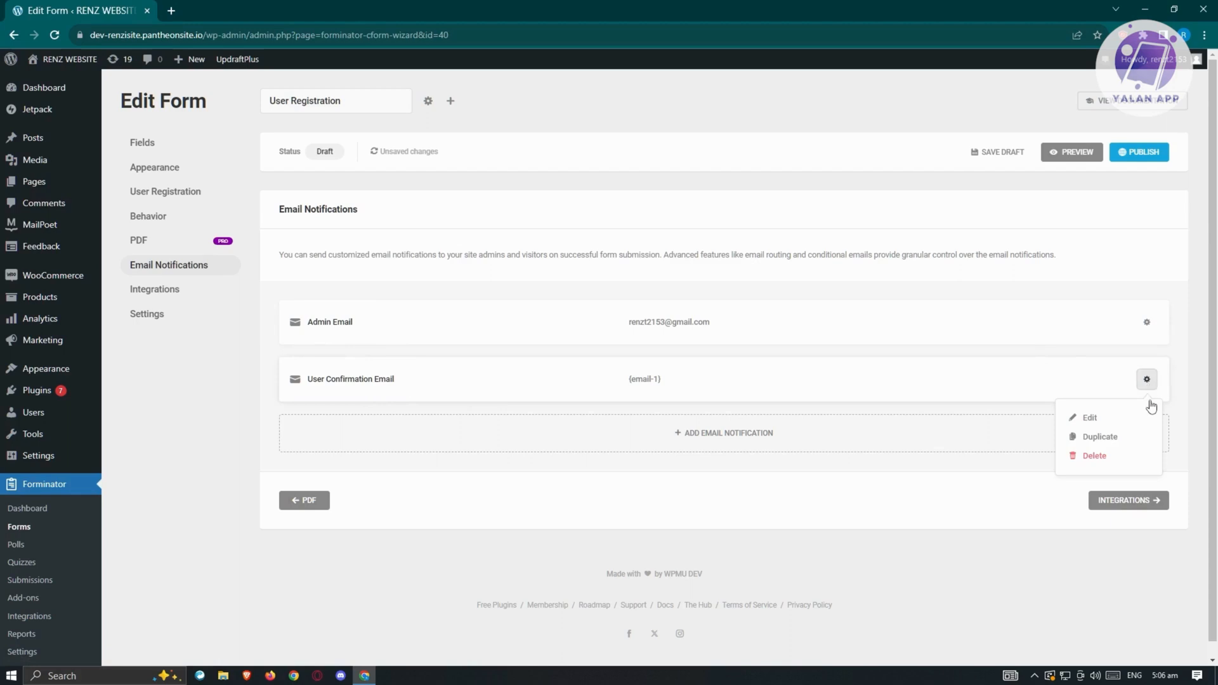
{"action": "left_click", "coordinate": [1091, 418]}
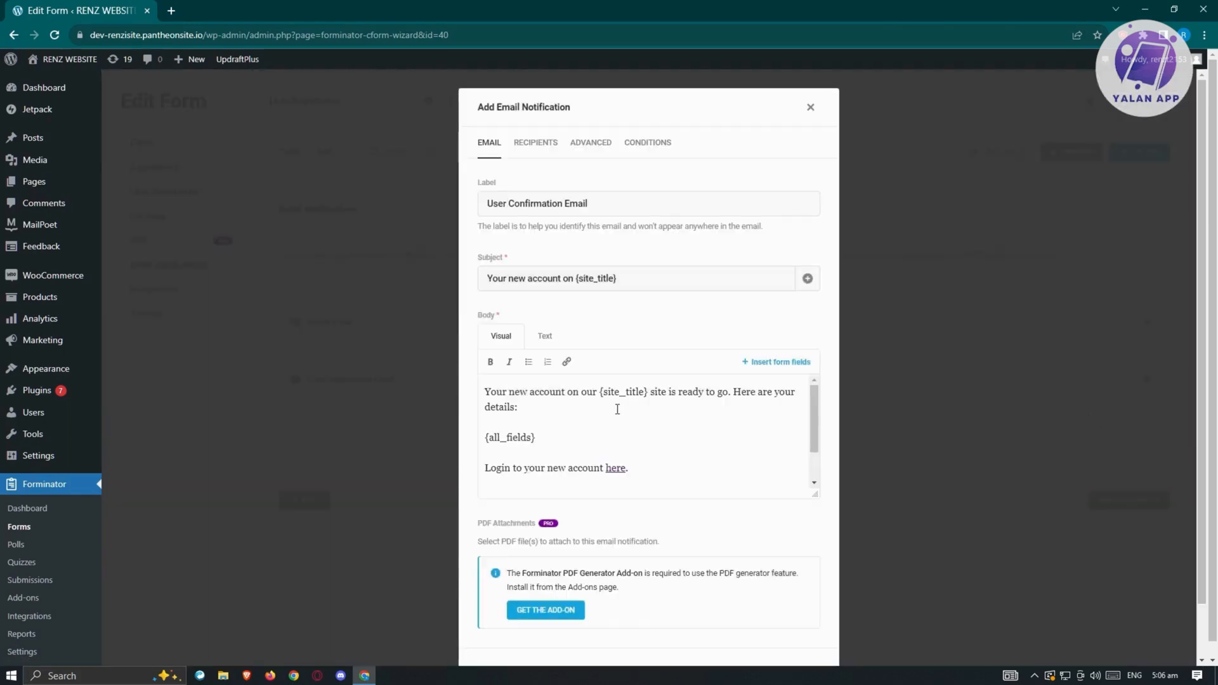
{"action": "scroll", "coordinate": [635, 409], "scroll_direction": "down", "scroll_amount": 1}
{"action": "scroll", "coordinate": [531, 427], "scroll_direction": "up", "scroll_amount": 1}
{"action": "left_click", "coordinate": [534, 144]}
{"action": "left_click", "coordinate": [599, 253]}
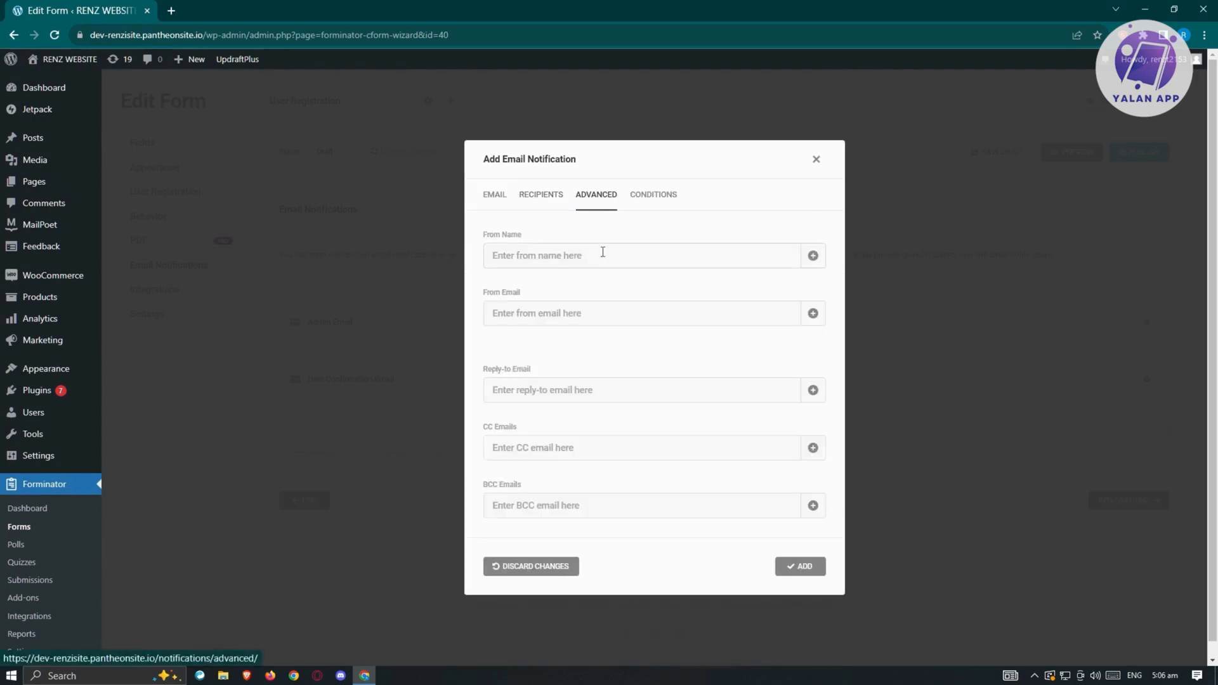
{"action": "left_click", "coordinate": [654, 194]}
{"action": "left_click", "coordinate": [495, 195]}
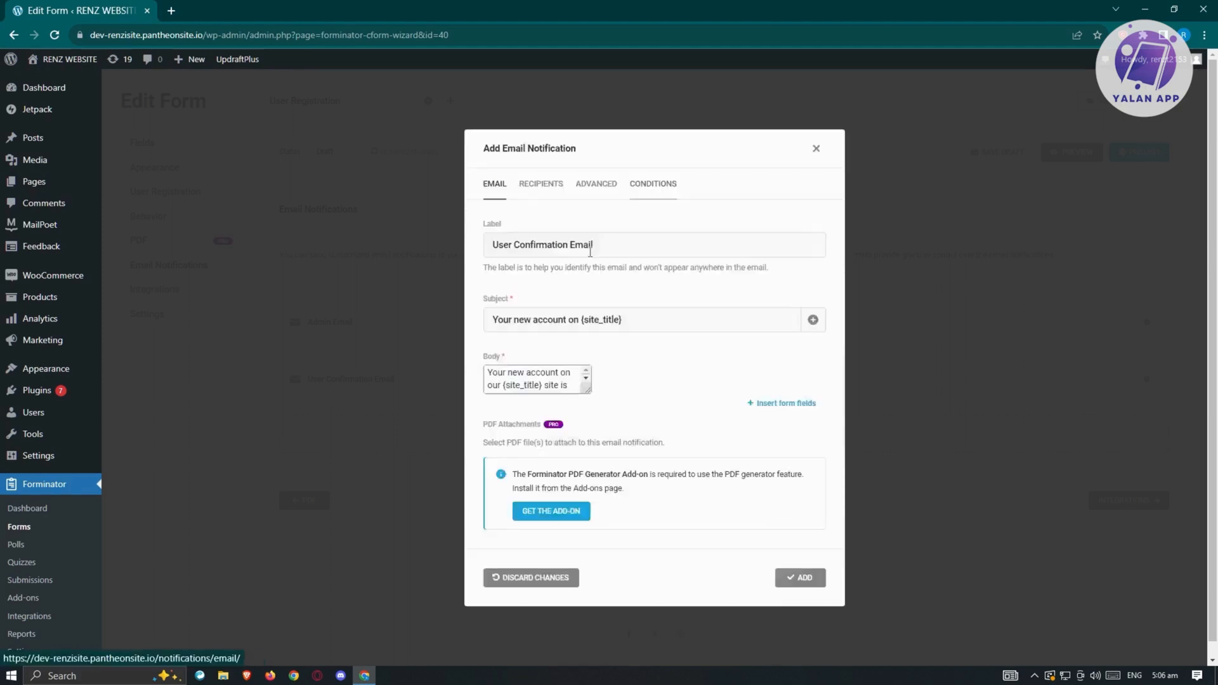
{"action": "left_click", "coordinate": [811, 108]}
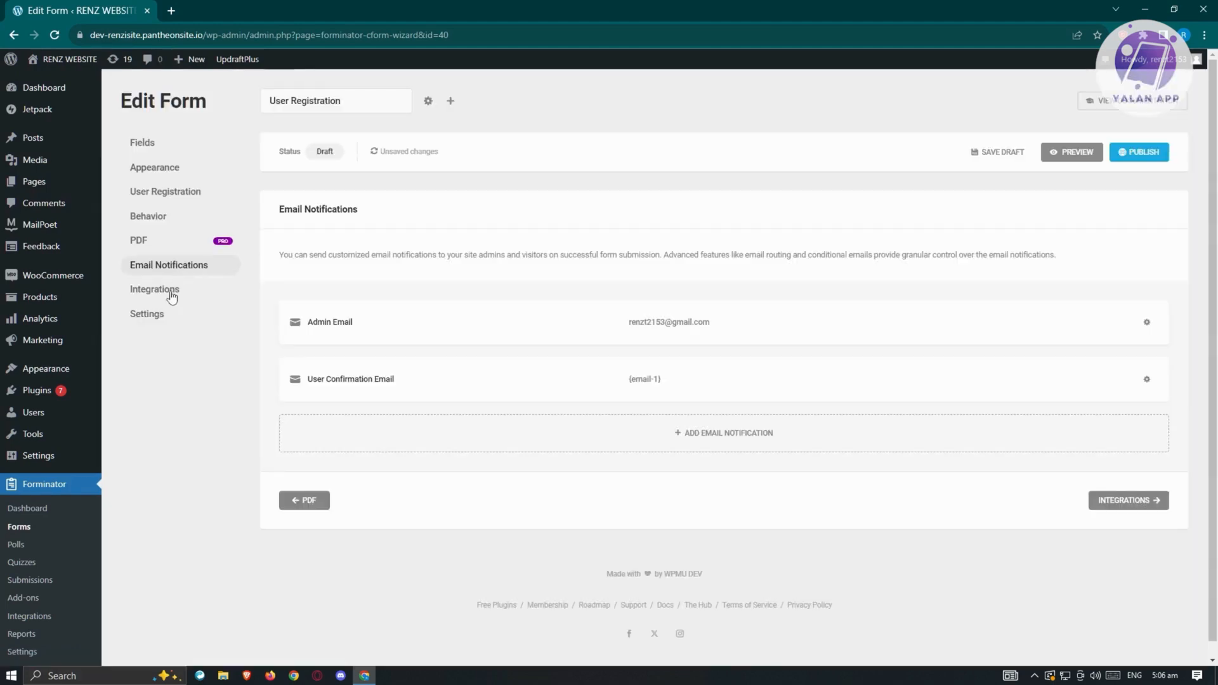
View the form's Integrations section and its data storage and privacy Settings.
{"action": "left_click", "coordinate": [156, 289]}
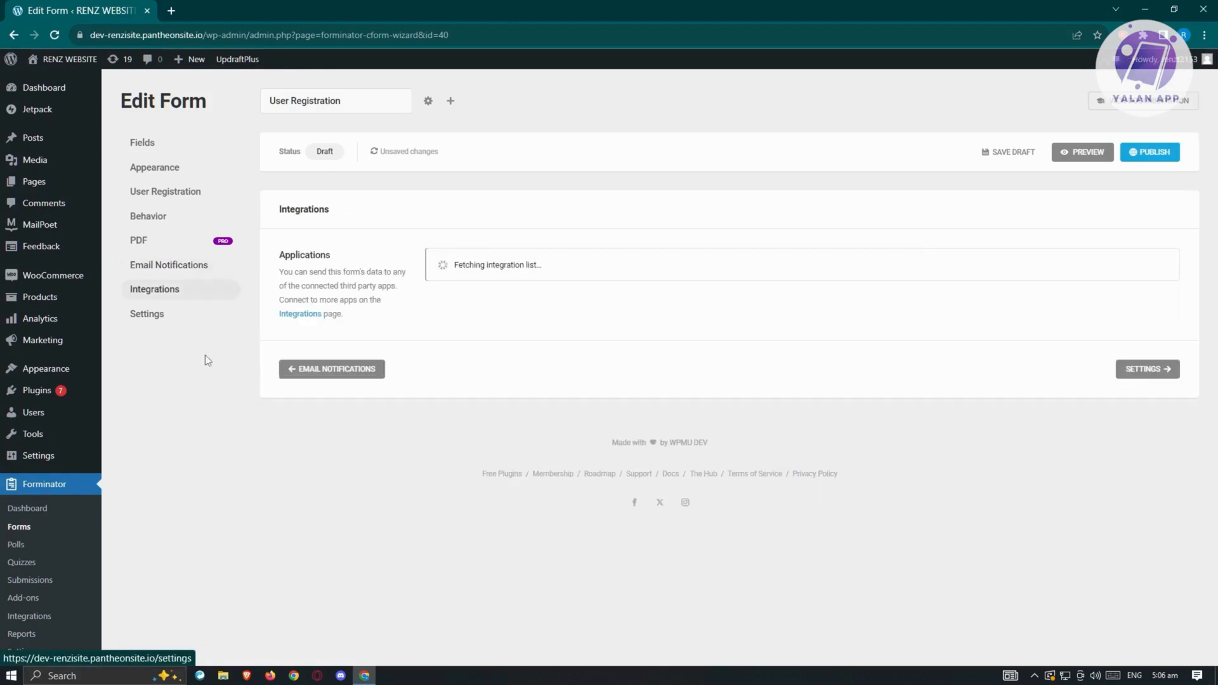
{"action": "left_click", "coordinate": [148, 320]}
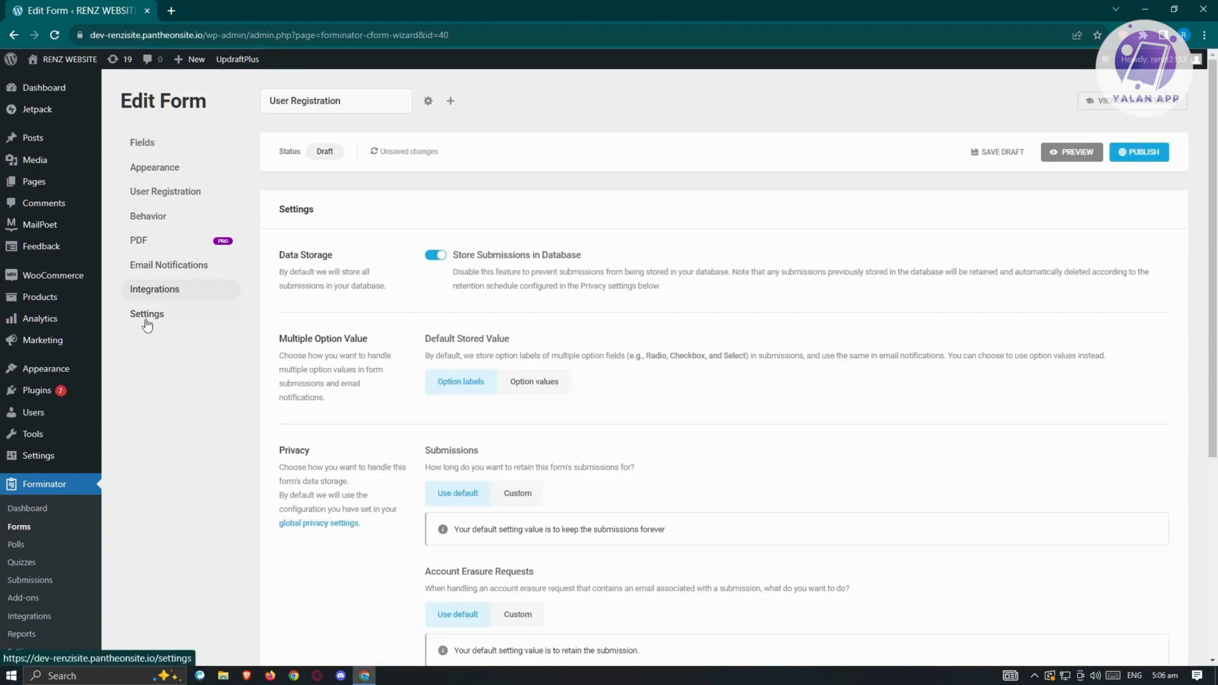